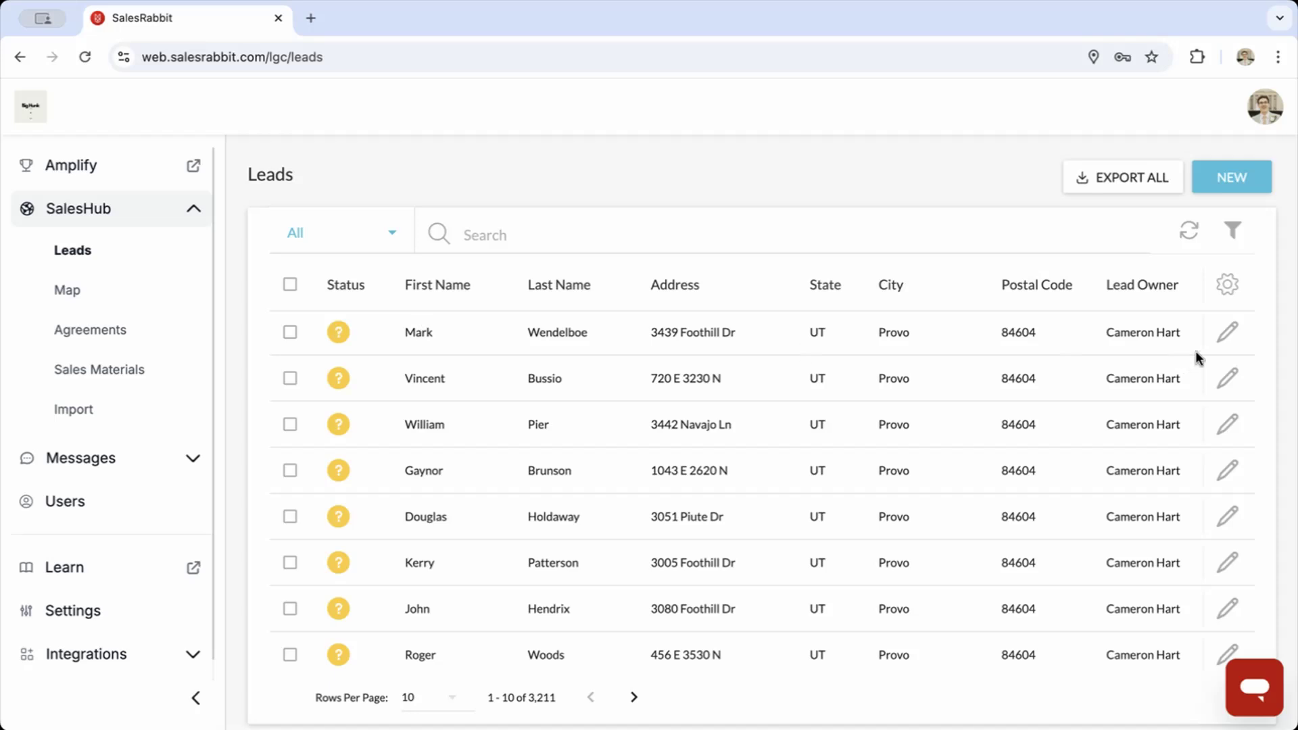
# - Review the first lead's general and additional details, return to the leads list and look over its columns
pyautogui.click(1218, 333)
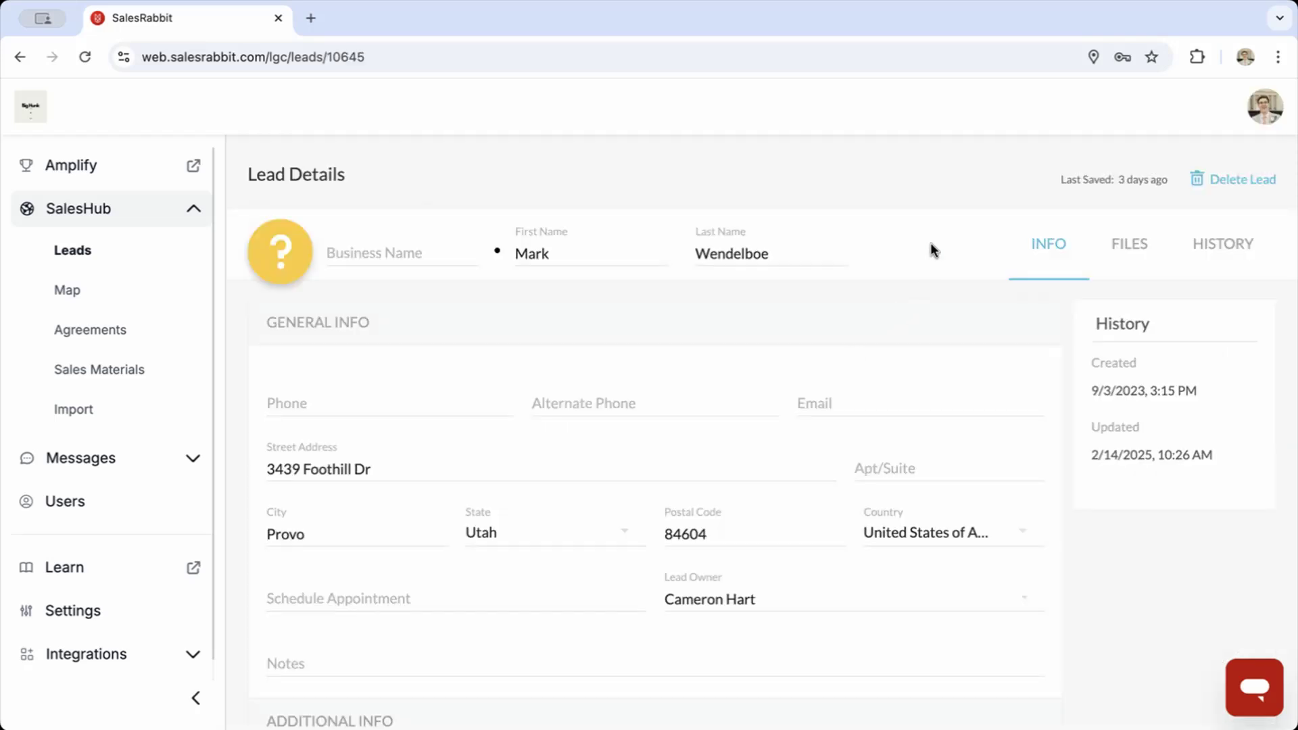
pyautogui.scroll(-4, 727, 365)
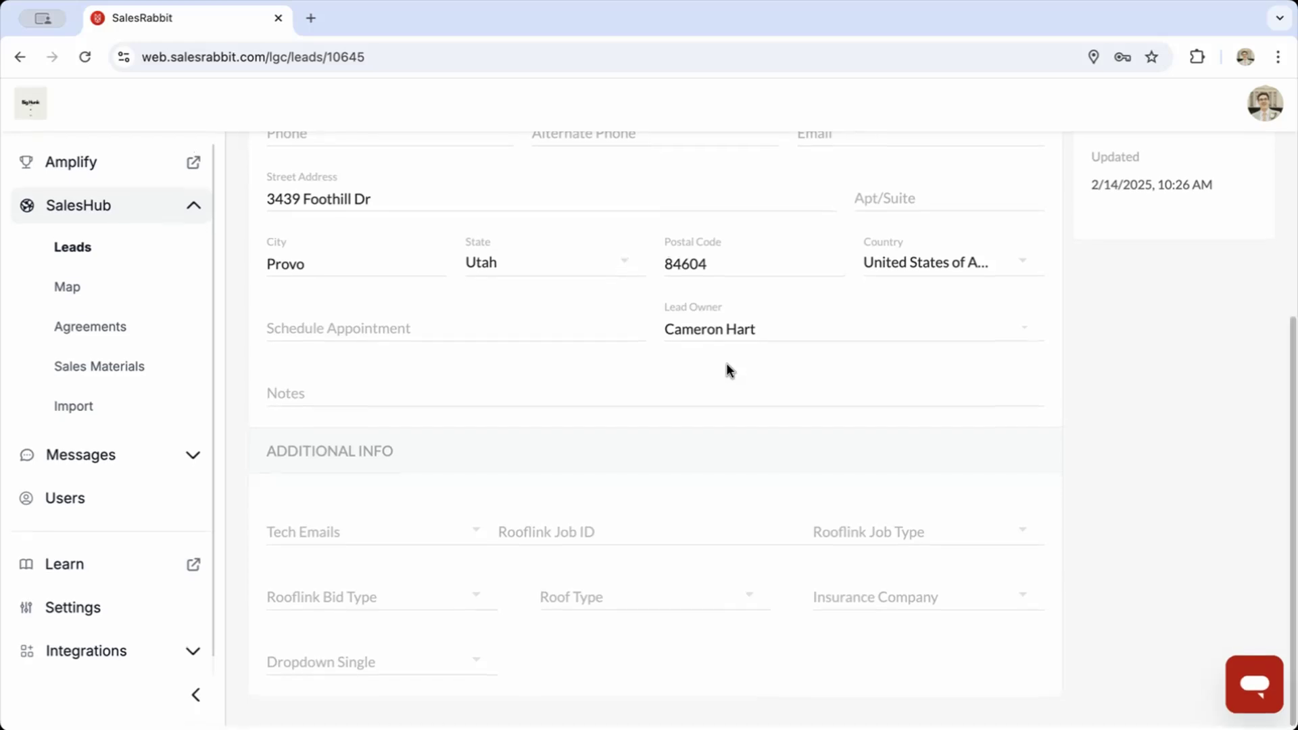
pyautogui.scroll(4, 729, 365)
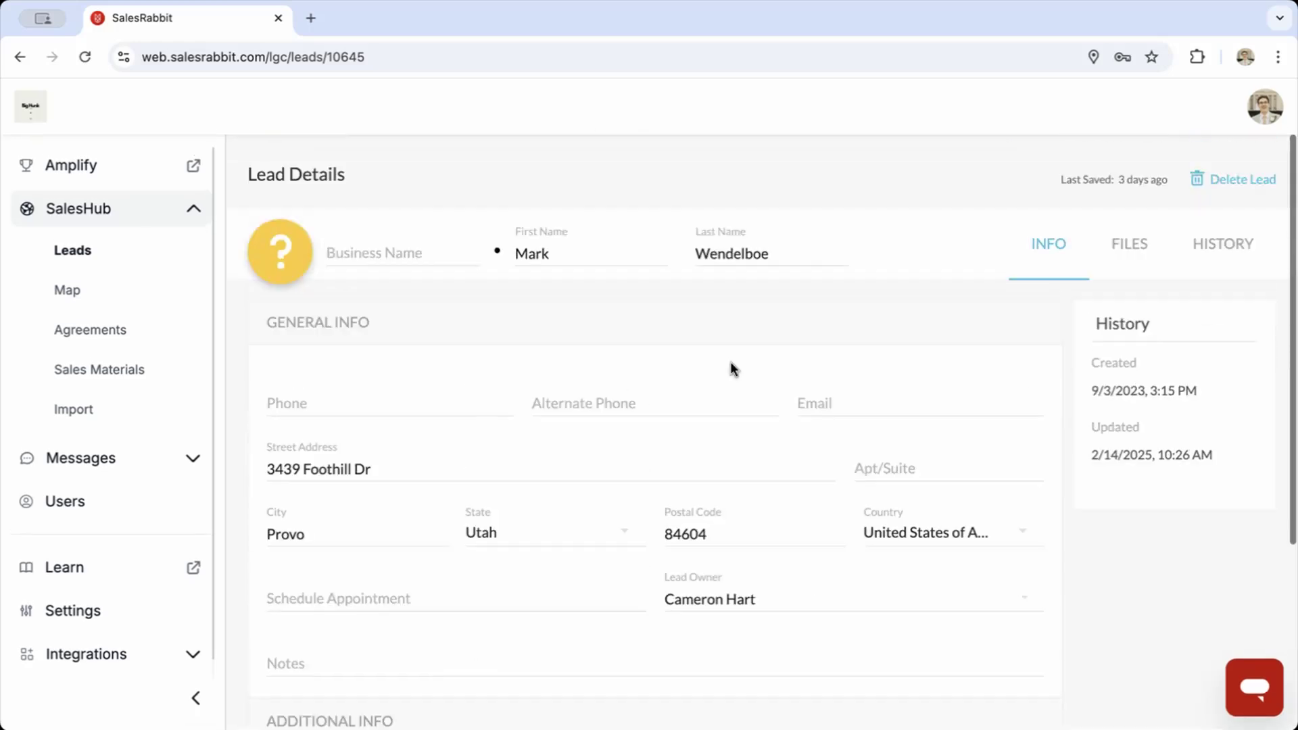
pyautogui.click(149, 253)
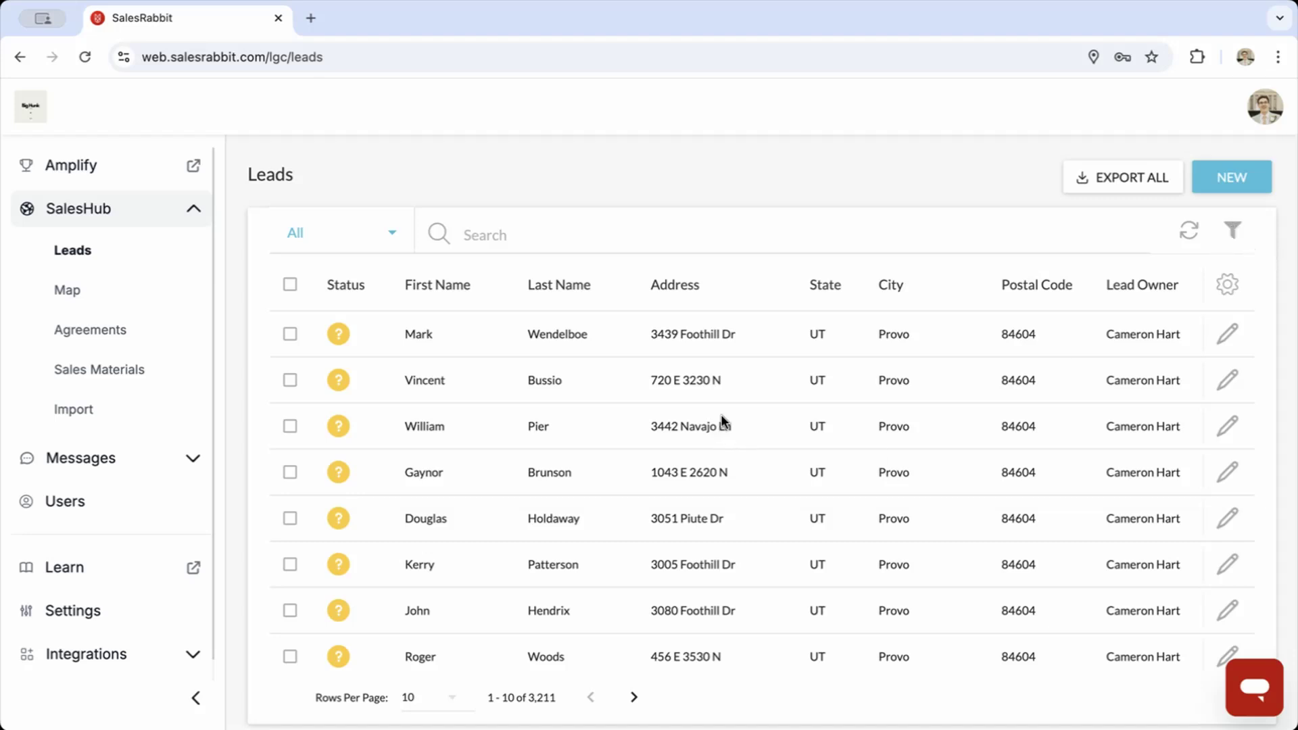
pyautogui.hscroll(3, 715, 419)
pyautogui.hscroll(-3, 719, 419)
# - Open the lead filters and set Date Created to All Time
pyautogui.click(1234, 233)
pyautogui.click(1233, 234)
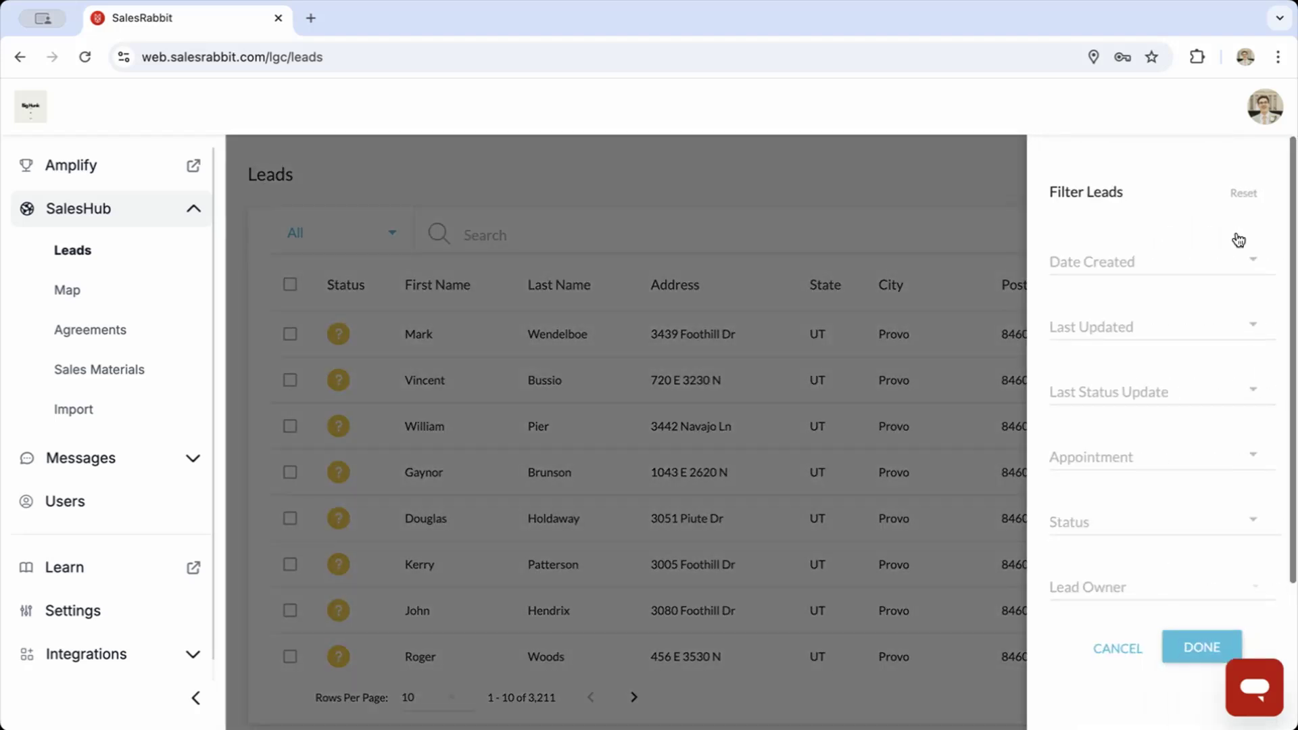
pyautogui.scroll(-1, 1219, 318)
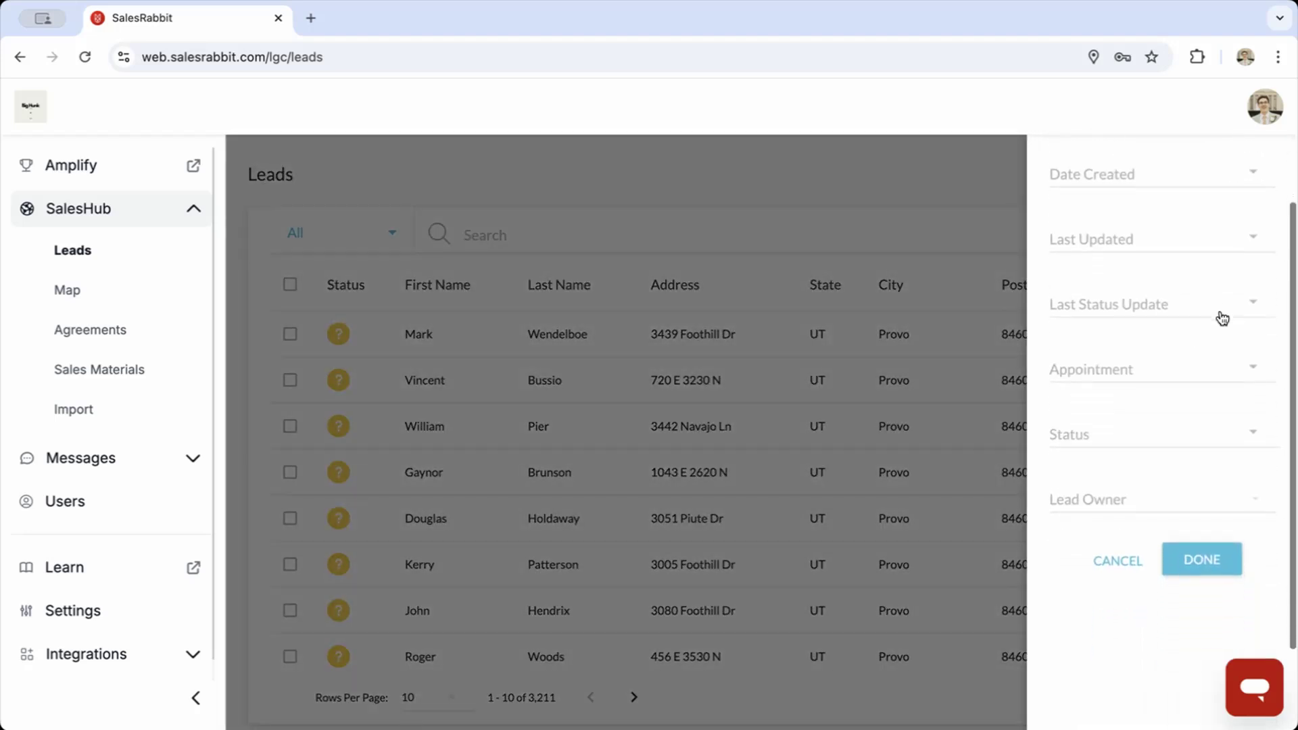
pyautogui.scroll(1, 1217, 319)
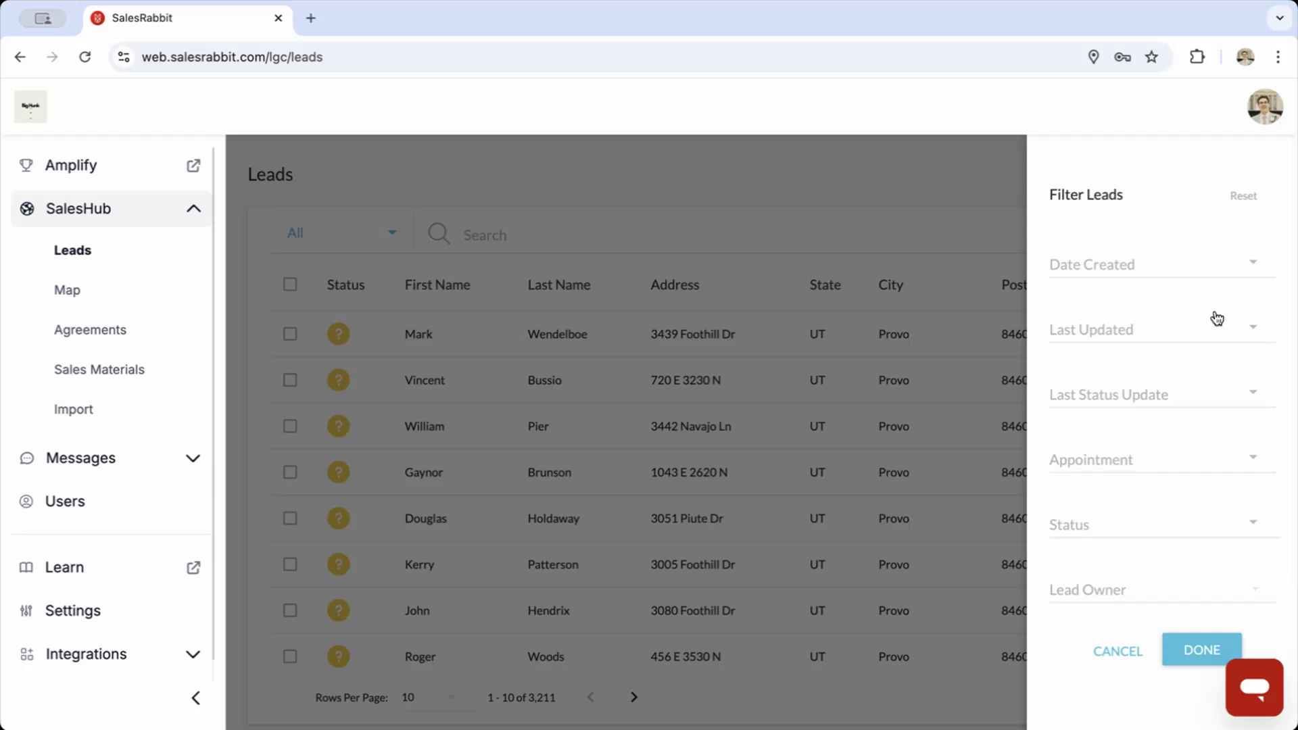
pyautogui.click(1186, 267)
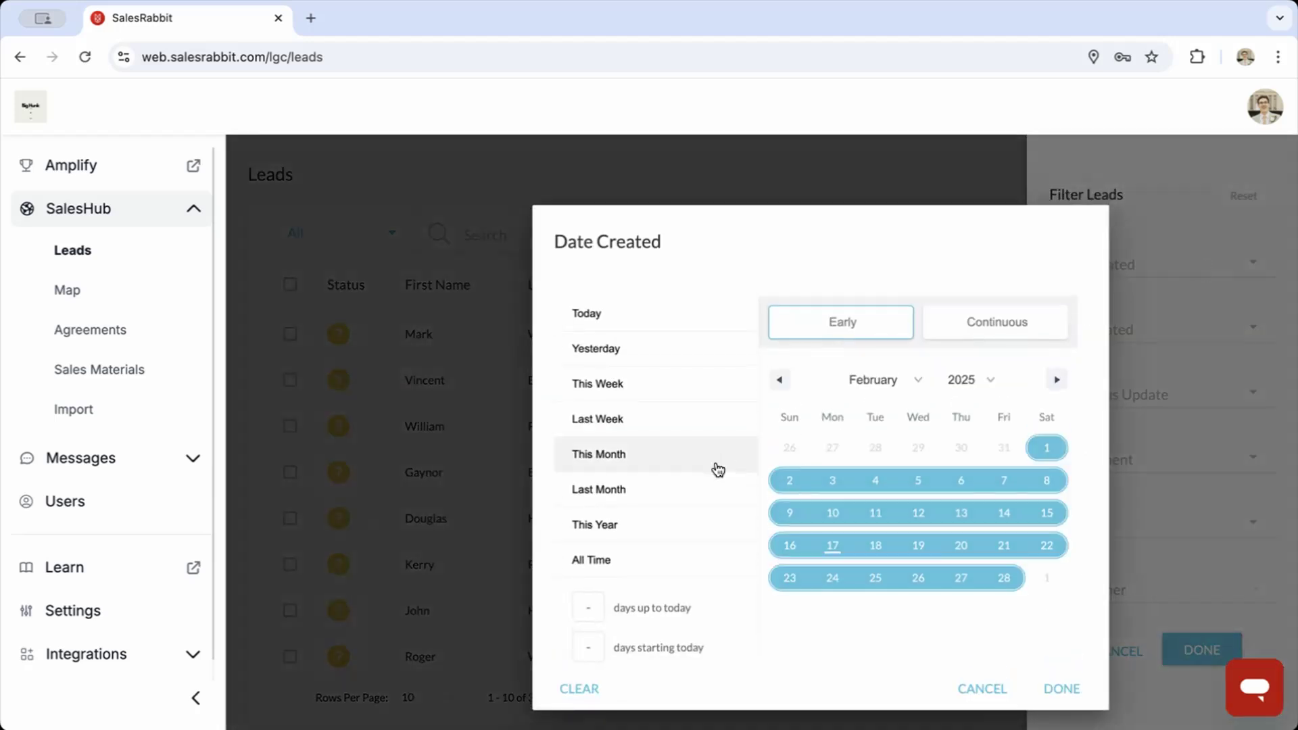
pyautogui.click(664, 558)
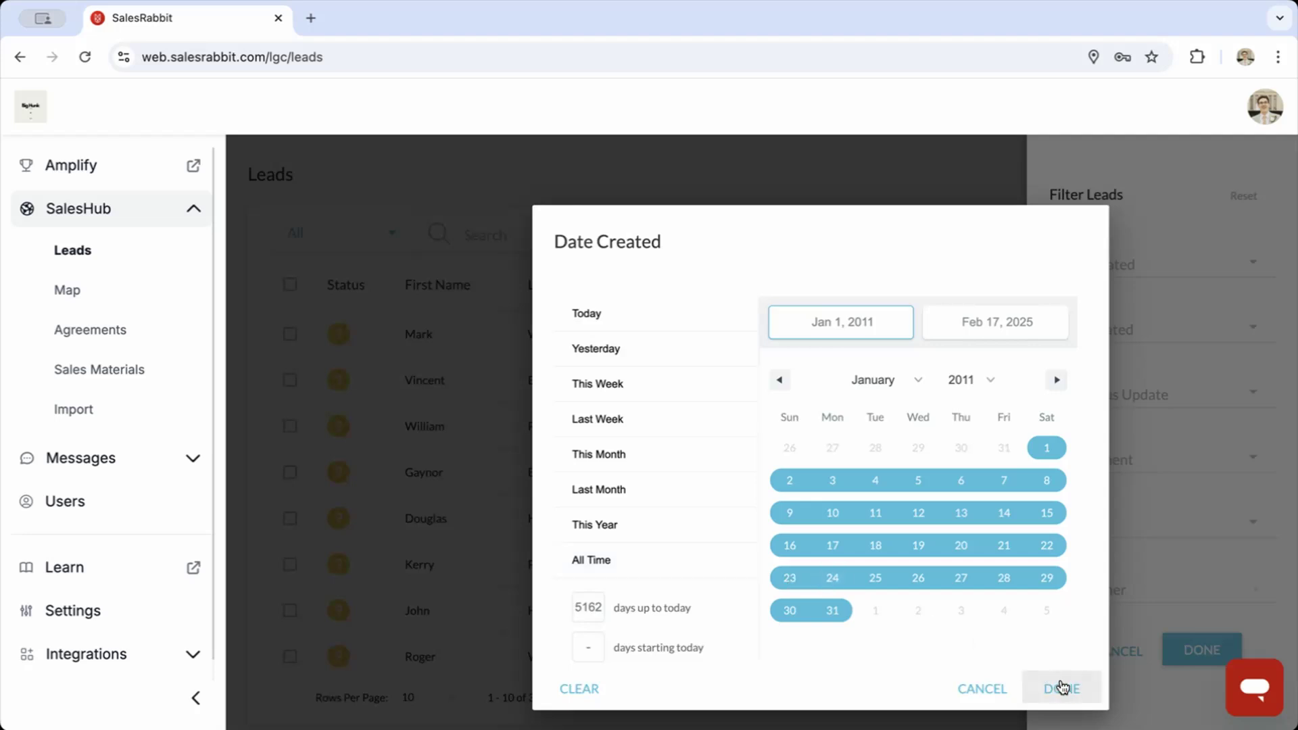
pyautogui.click(1063, 687)
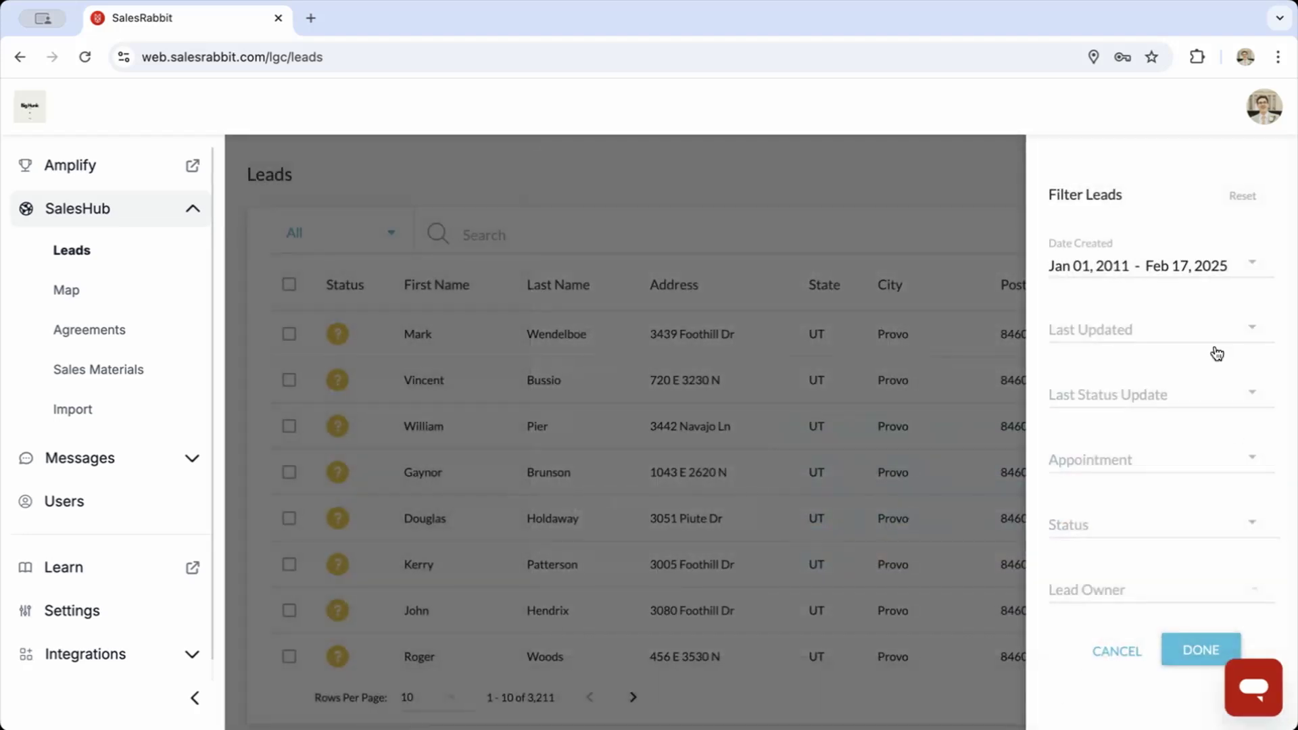
# - Set the lead filter's status to Inspection Scheduled
pyautogui.click(1223, 524)
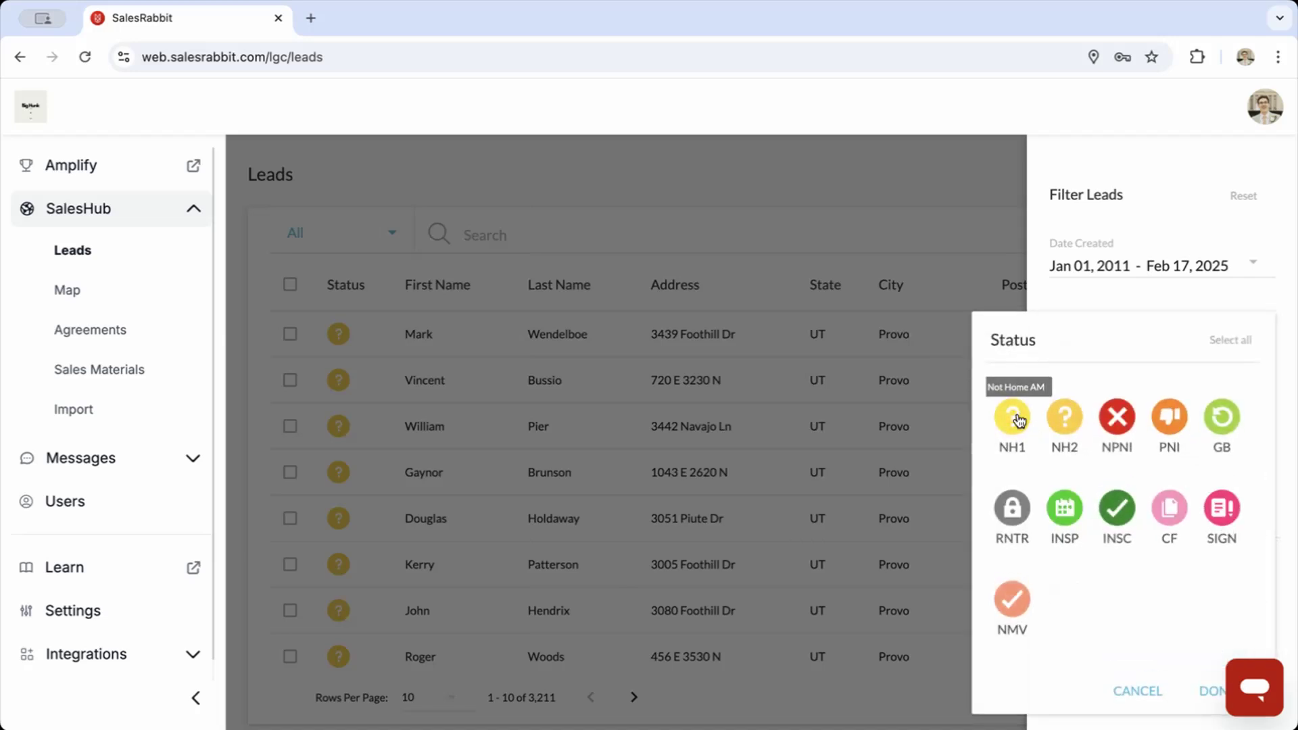
pyautogui.click(1066, 514)
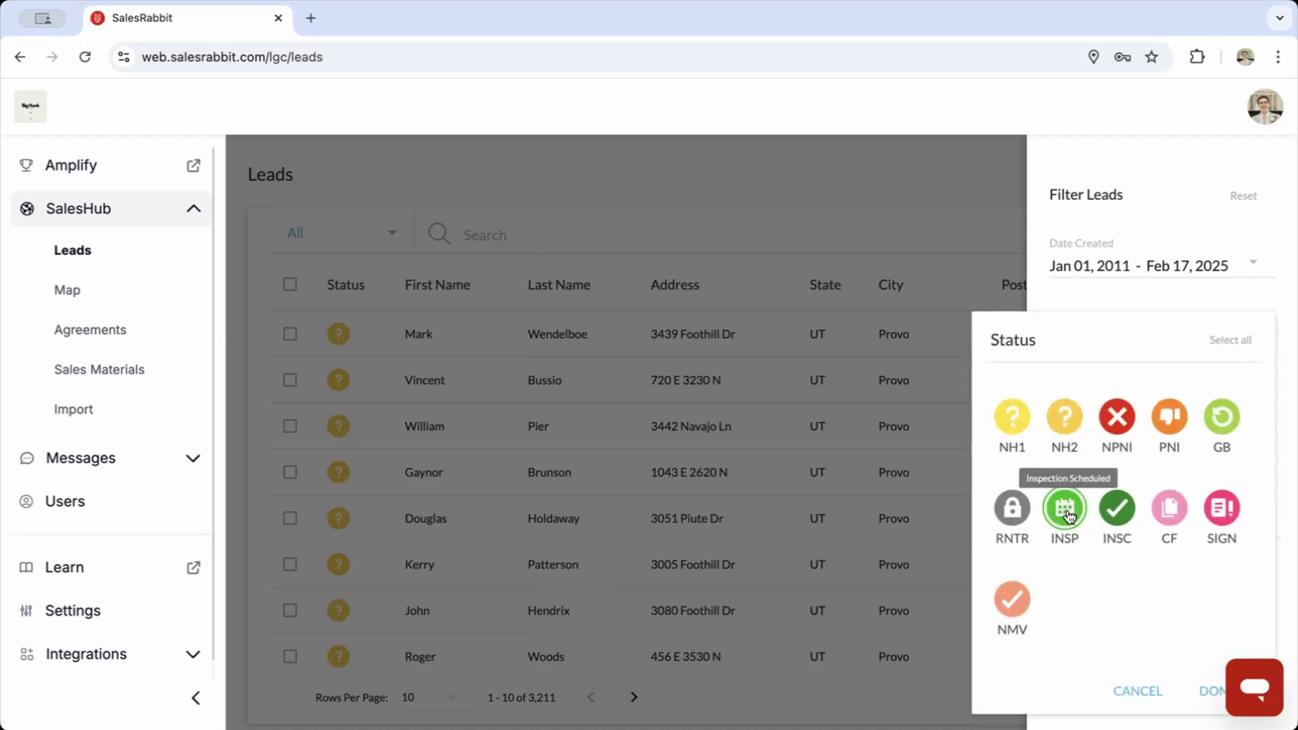
pyautogui.click(1201, 685)
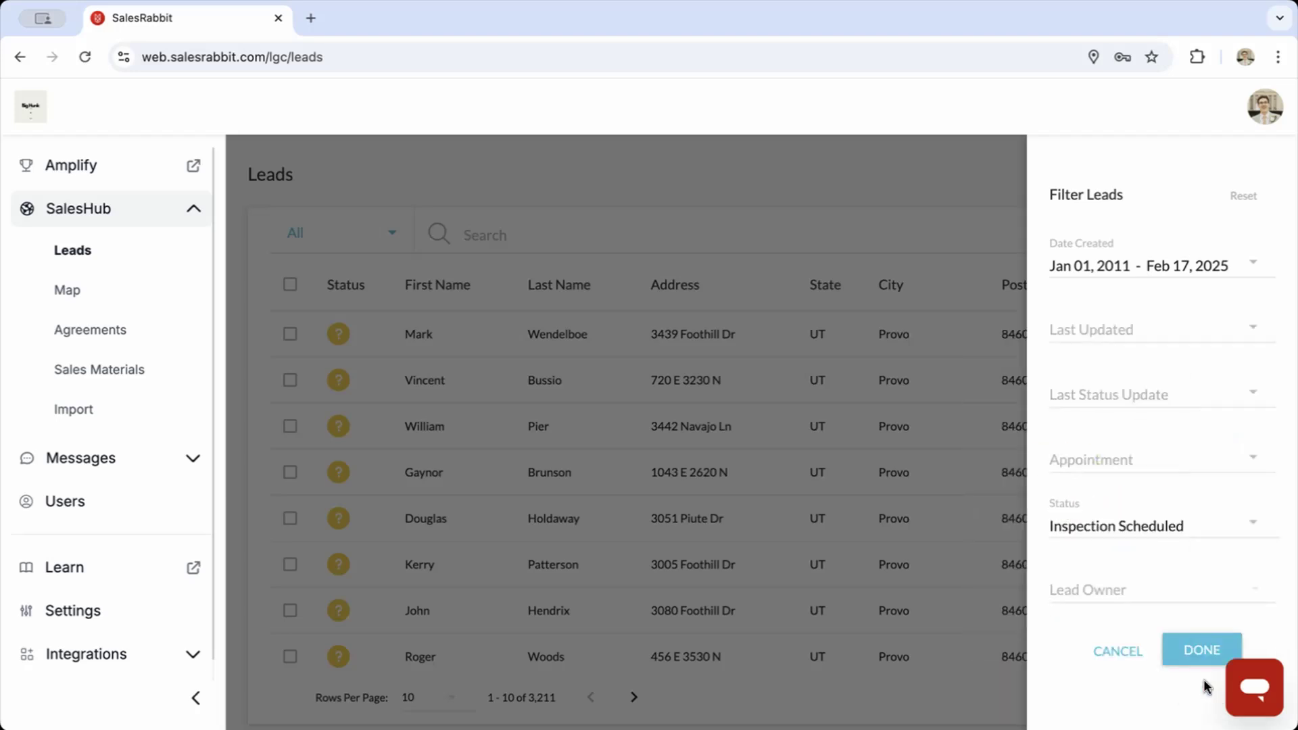
# - Look through the Lead Owner options alphabetically and by org chart, and apply the lead filters without choosing an owner
pyautogui.click(1138, 600)
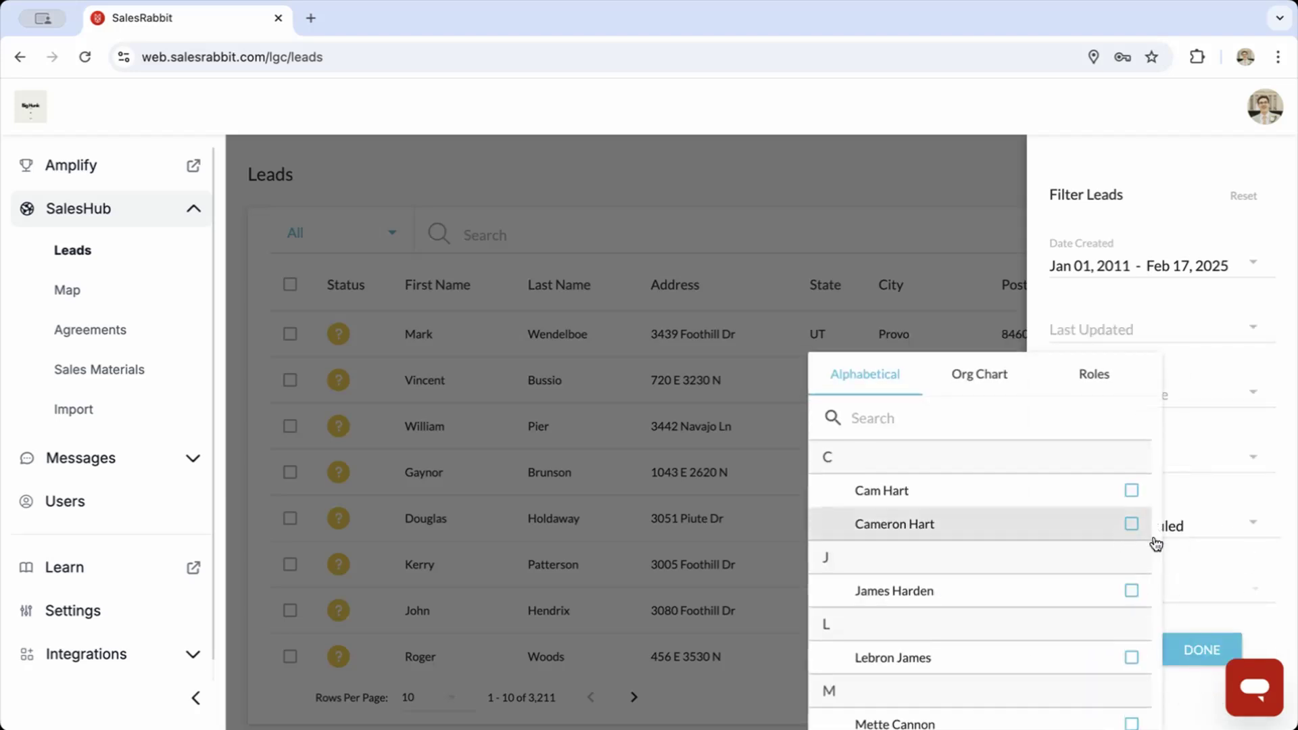
pyautogui.scroll(-2, 1081, 506)
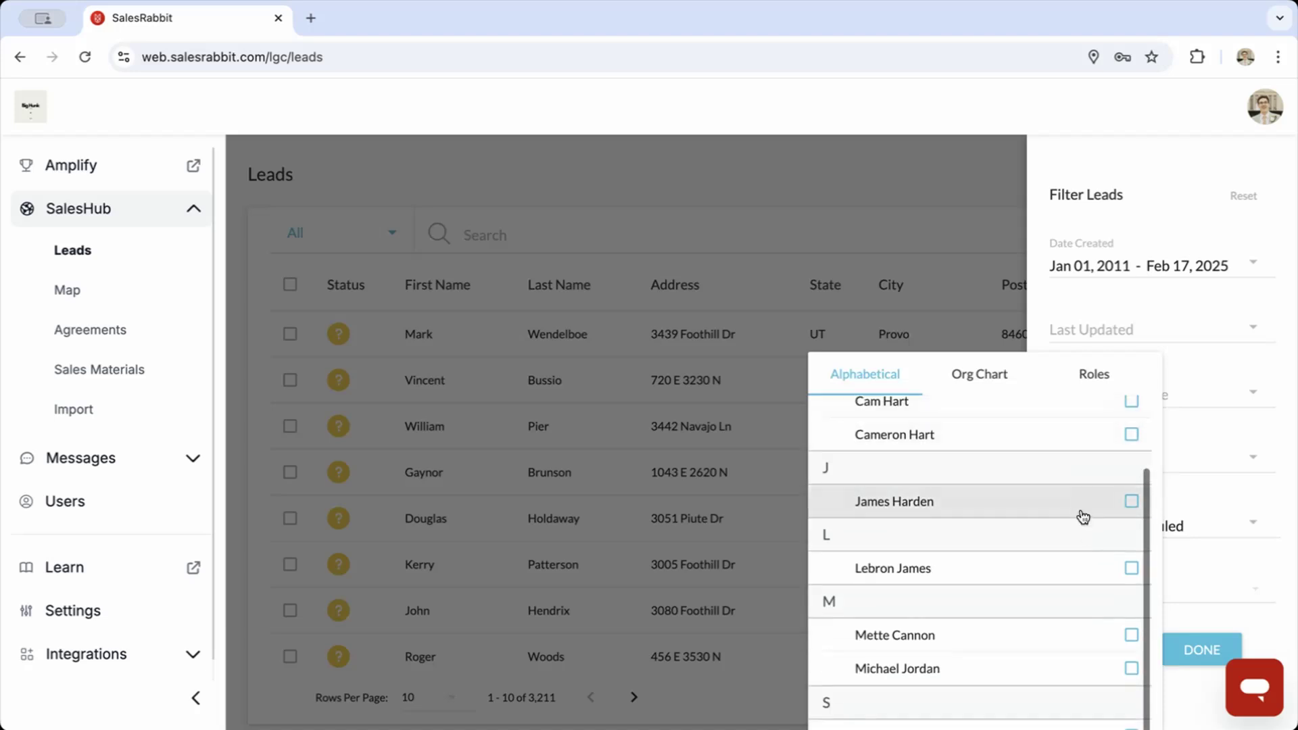
pyautogui.scroll(3, 1065, 602)
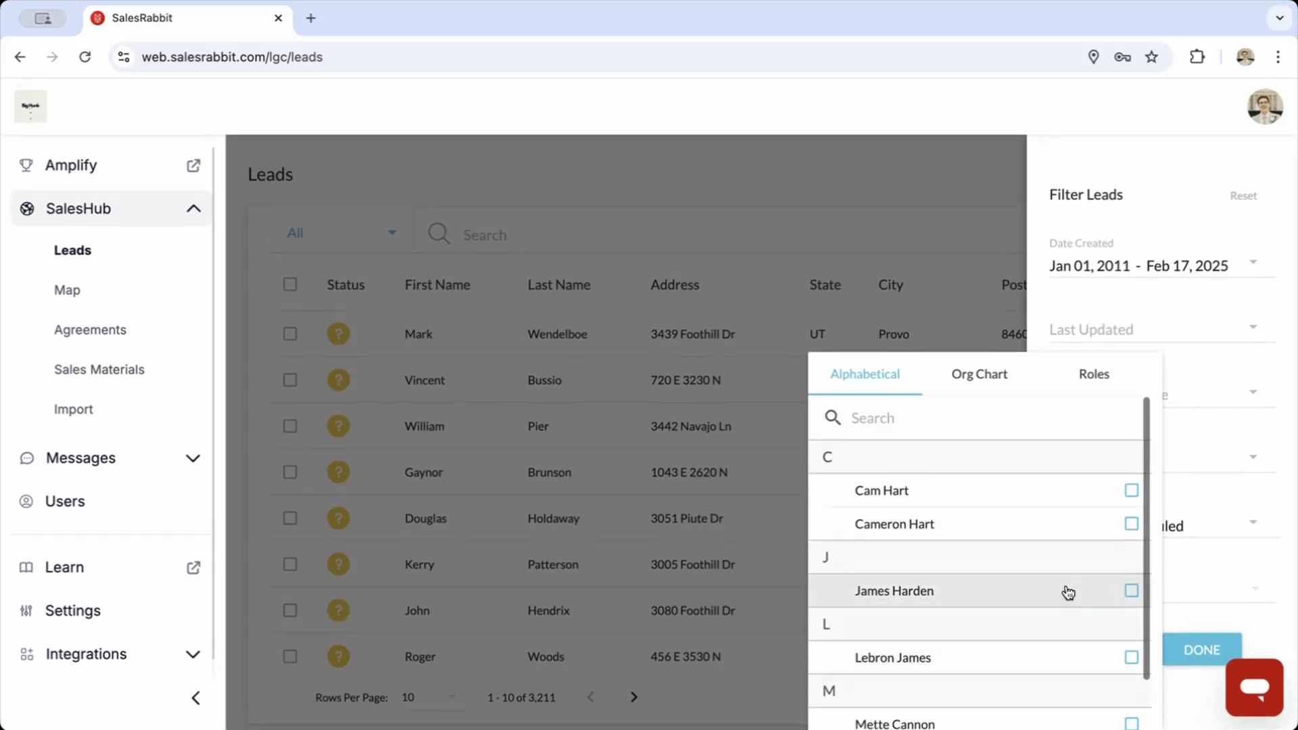
pyautogui.click(983, 379)
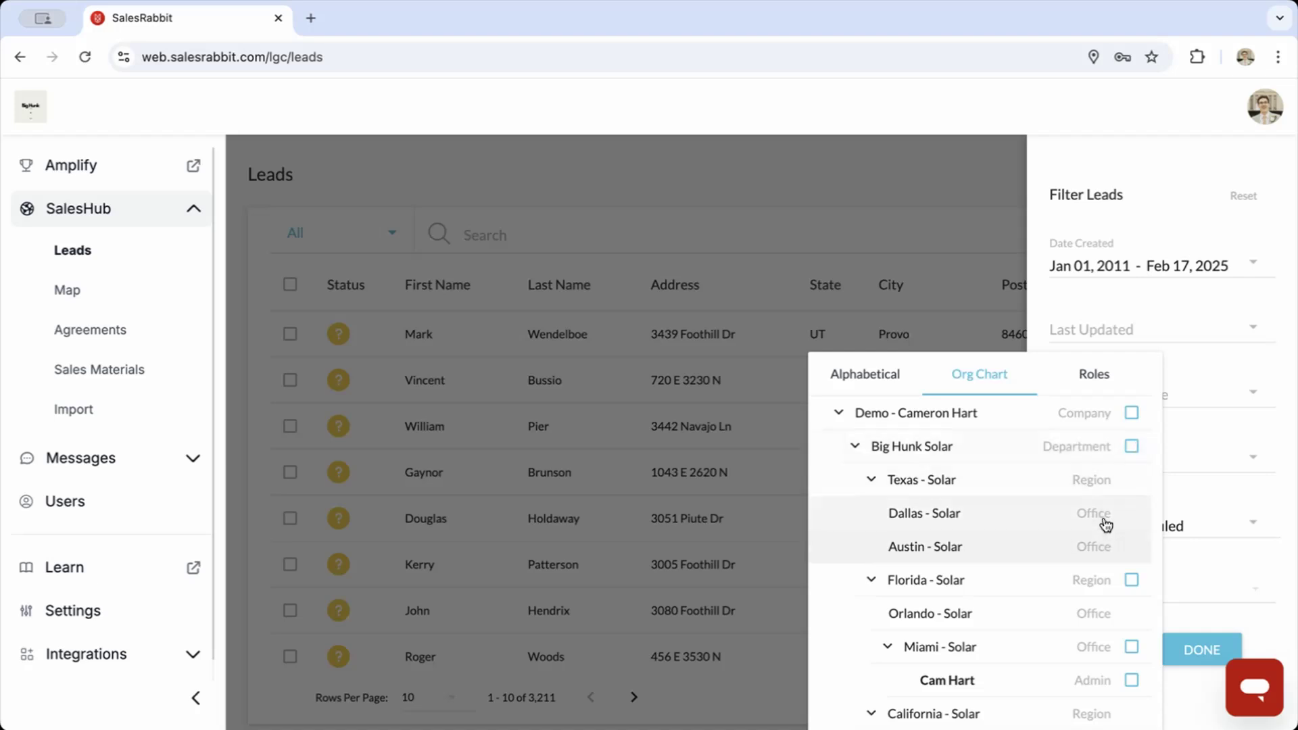
pyautogui.scroll(-2, 1101, 531)
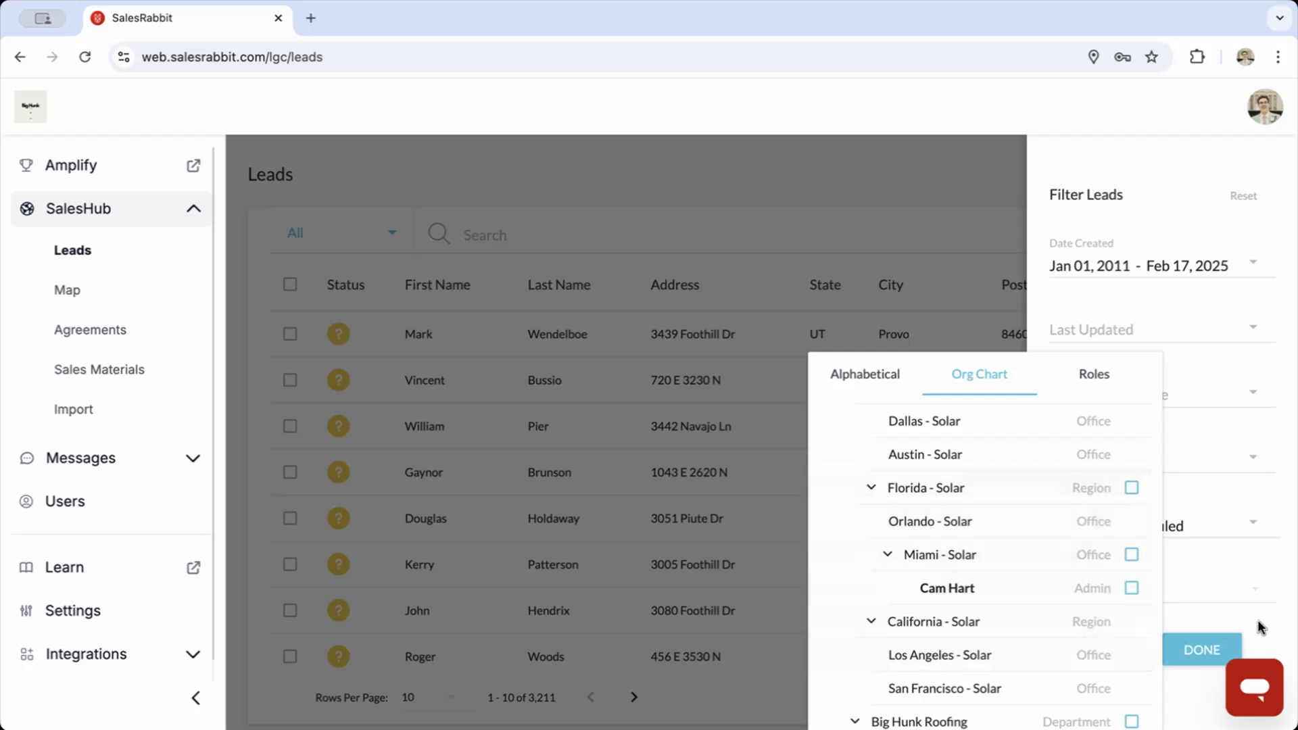
pyautogui.click(1200, 650)
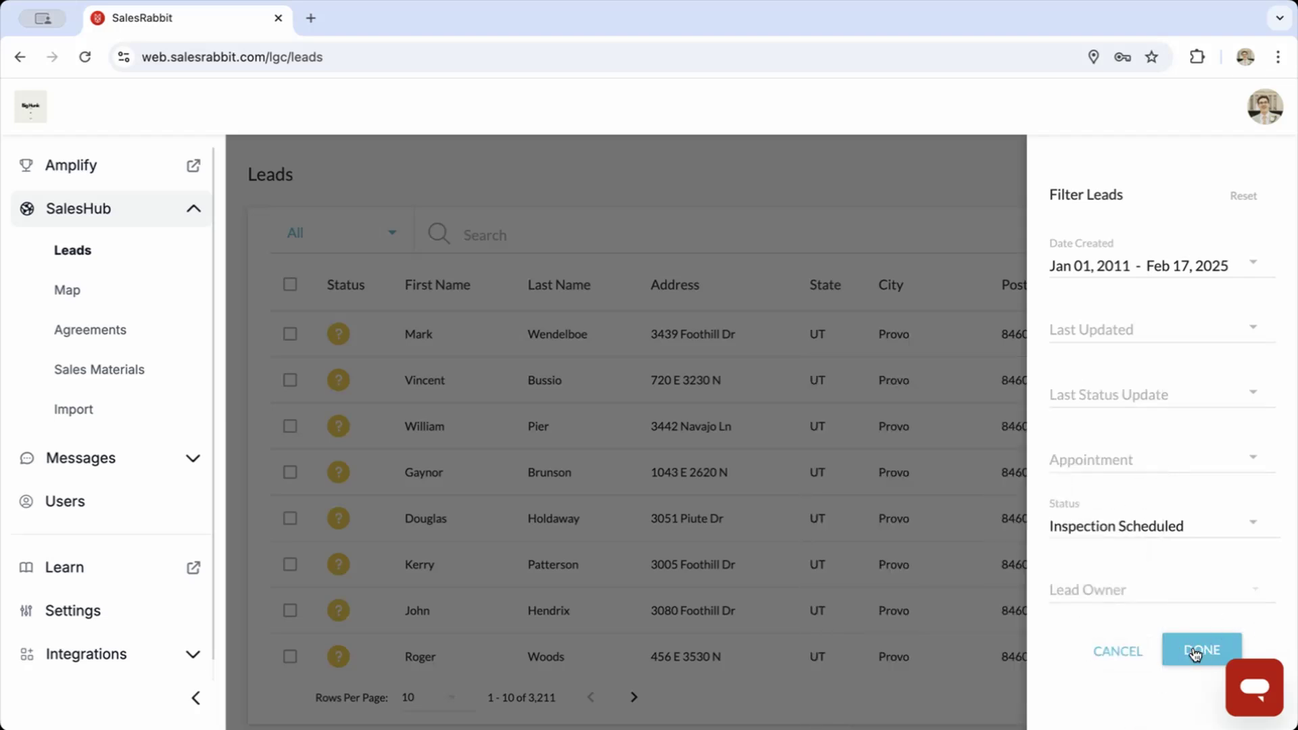
pyautogui.click(1195, 650)
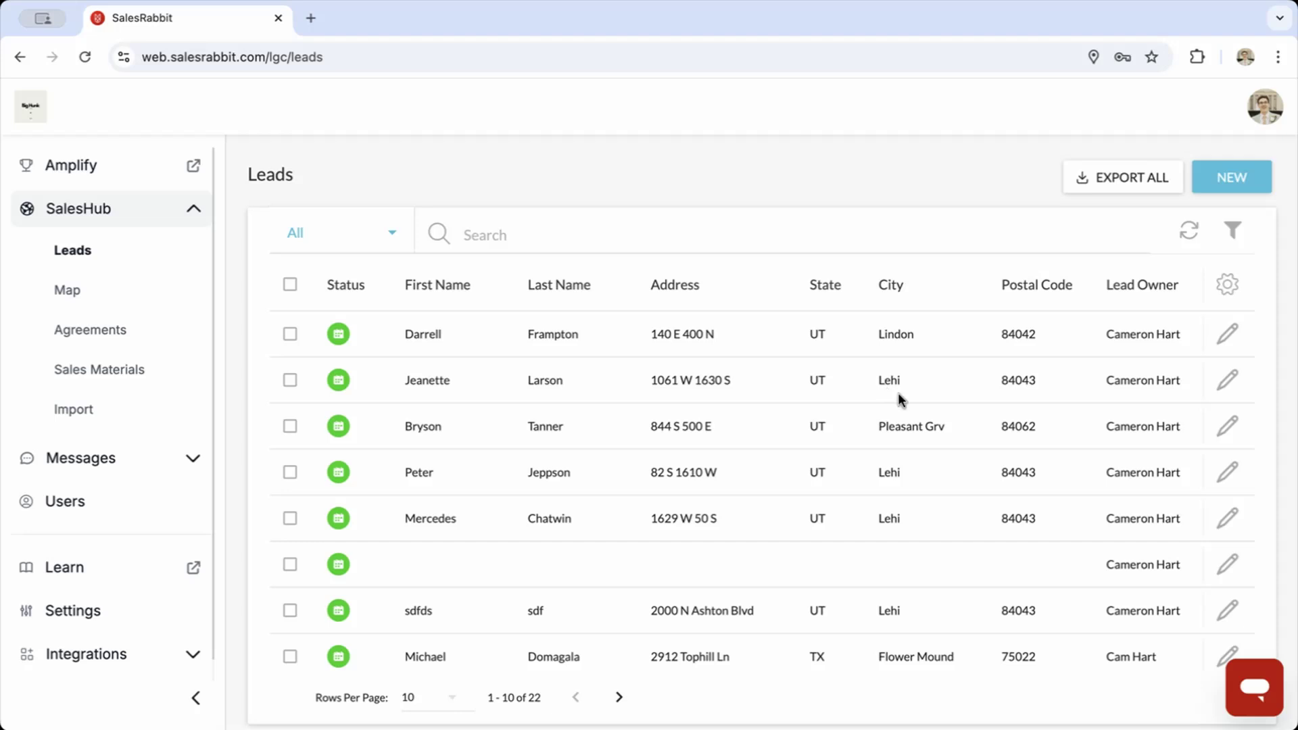
# - Examine the appointment, creation and update date columns of the filtered leads
pyautogui.hscroll(10, 898, 392)
pyautogui.hscroll(3, 921, 410)
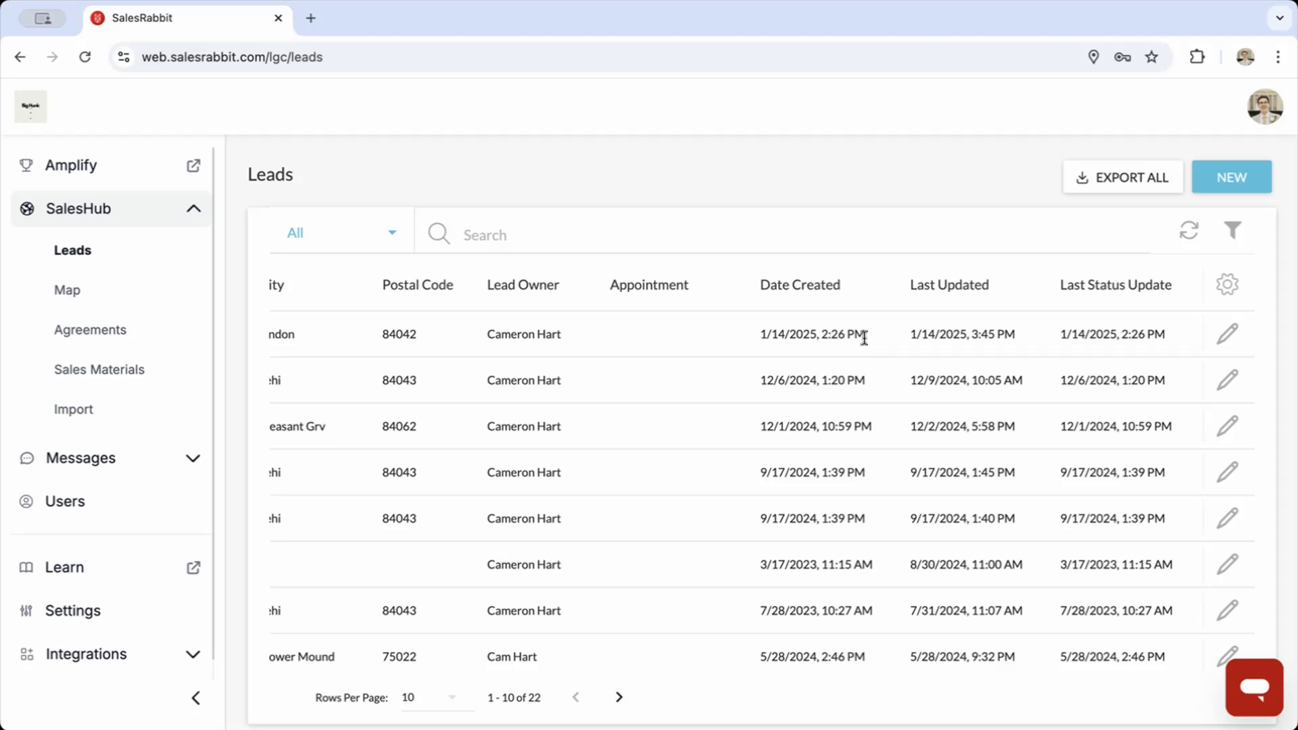
pyautogui.hscroll(-5, 785, 381)
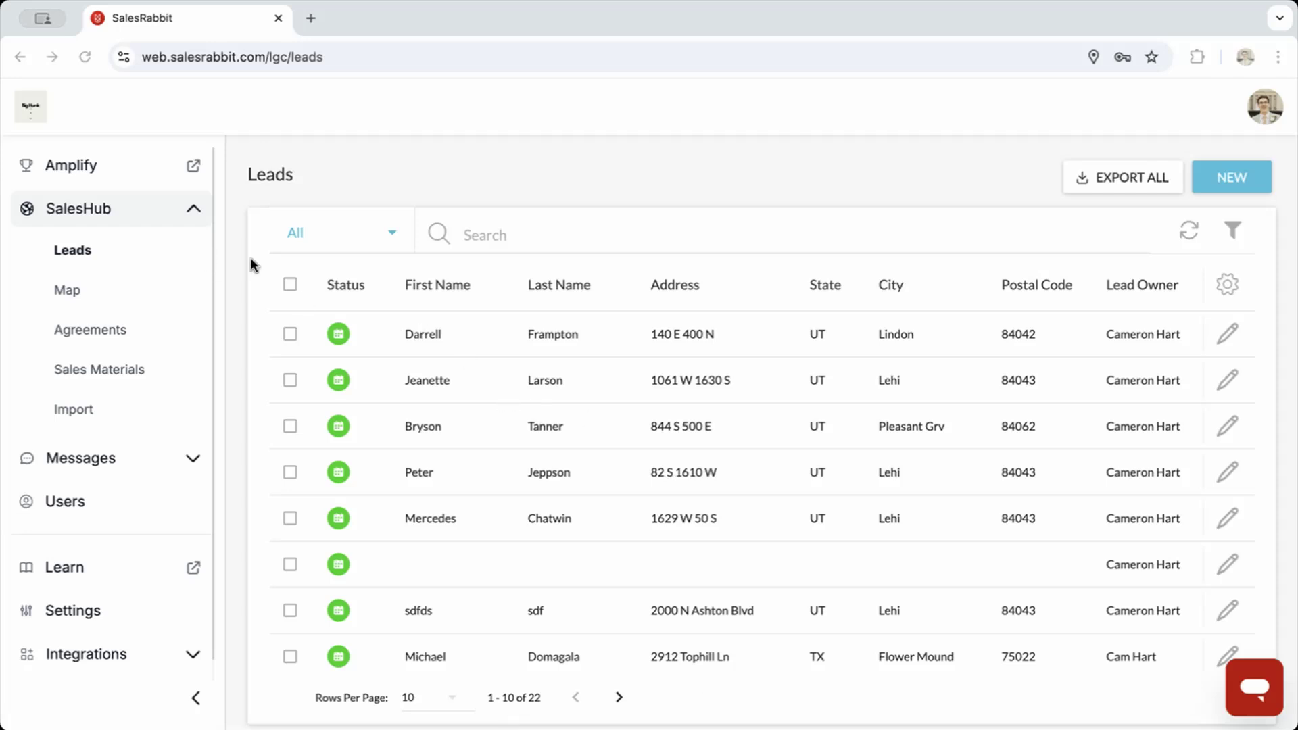
# - Select all filtered leads across every page and view the bulk actions available for them
pyautogui.click(292, 287)
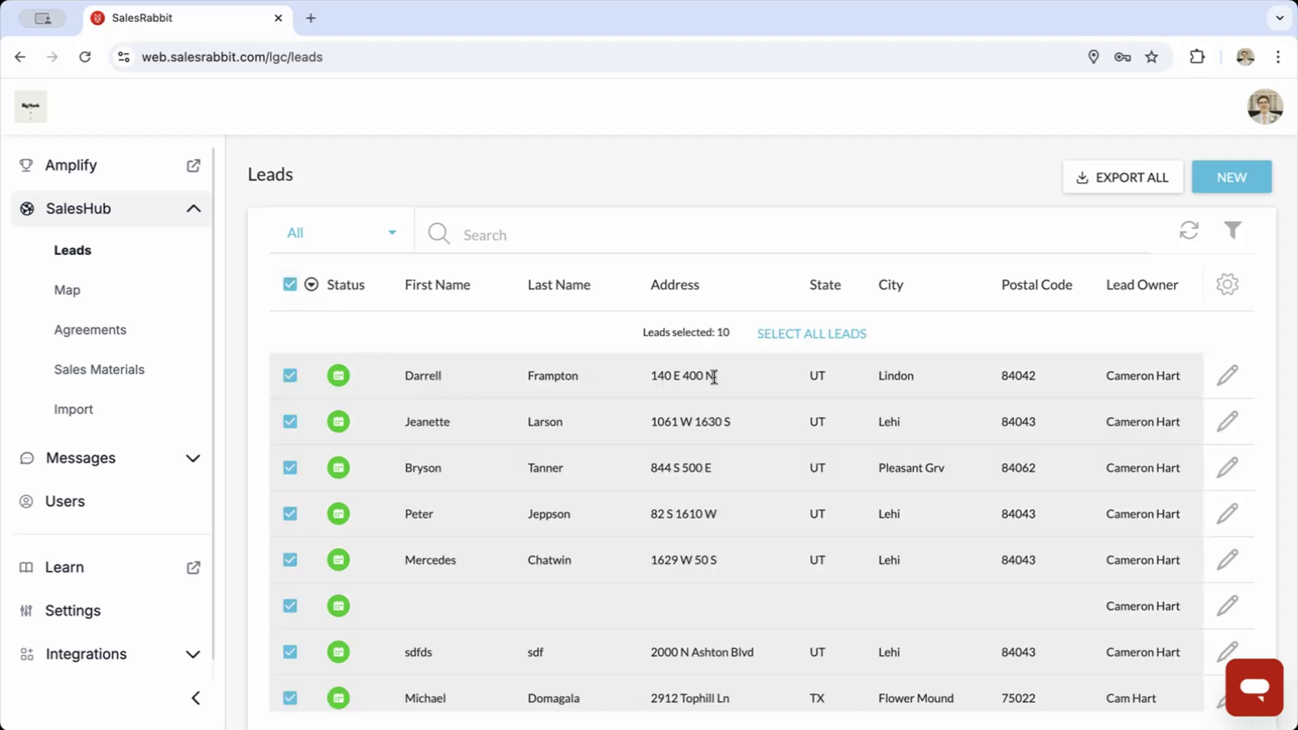
pyautogui.scroll(-2, 935, 500)
pyautogui.scroll(2, 926, 516)
pyautogui.click(831, 335)
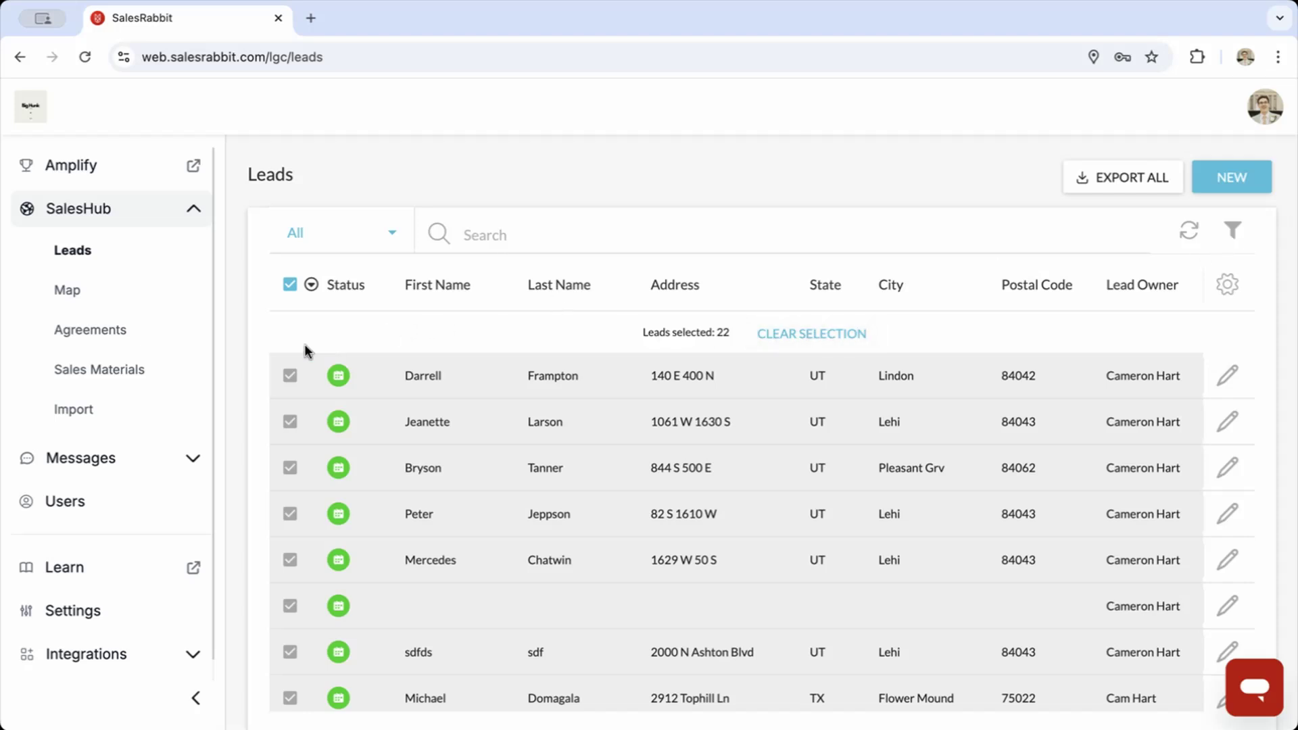
pyautogui.click(313, 286)
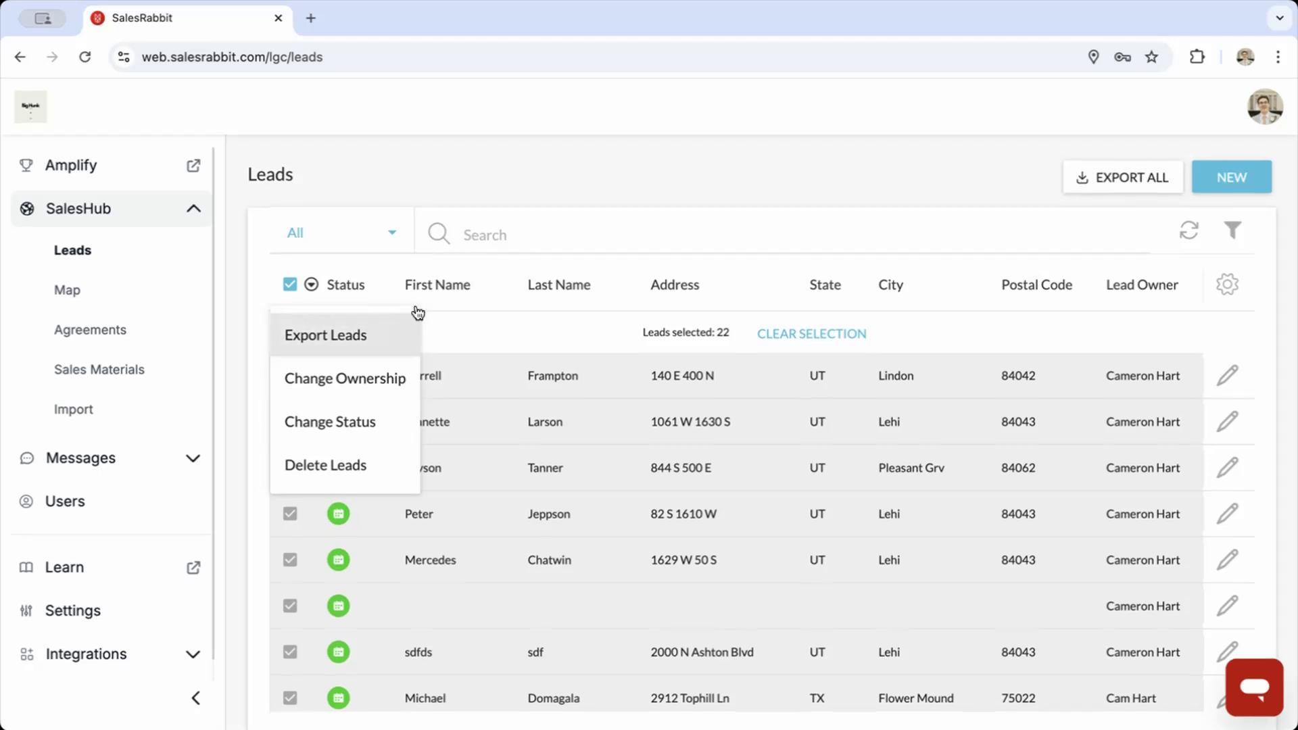
pyautogui.click(614, 146)
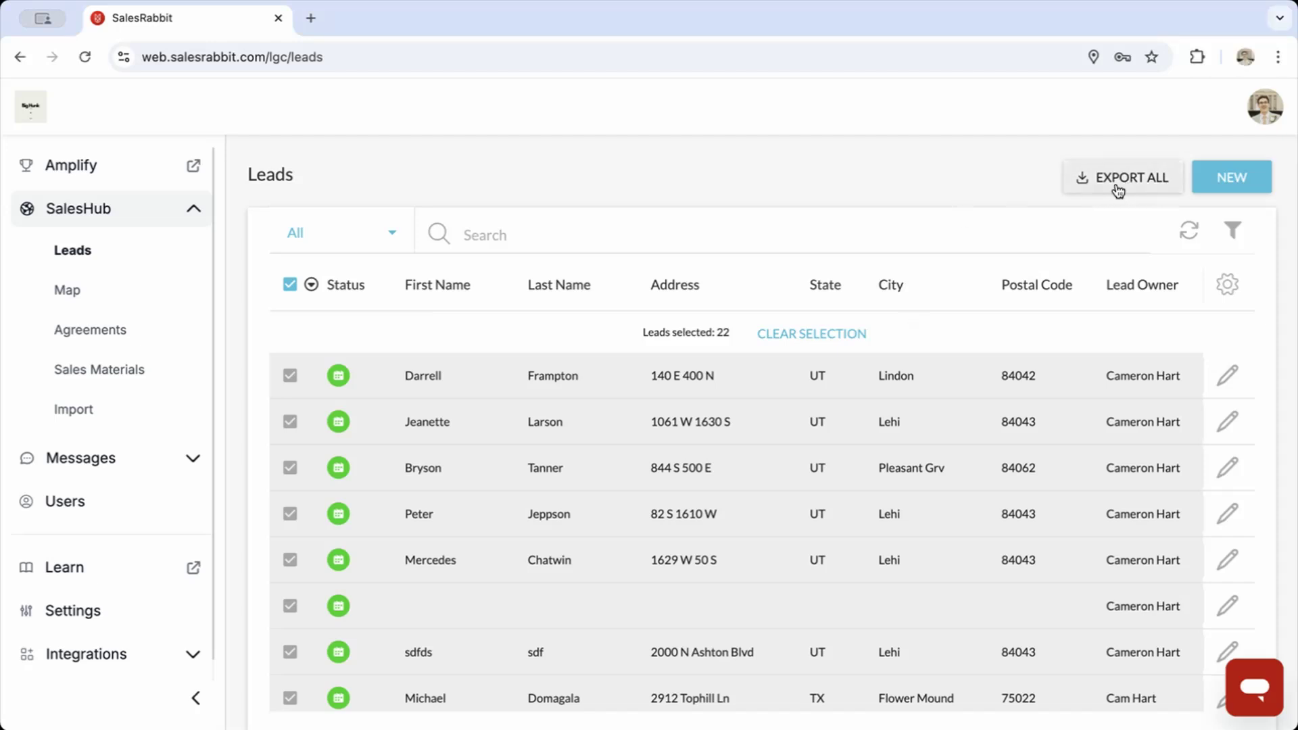
# - Replace the selection with only the current page's leads, view their bulk actions, and clear the selection
pyautogui.click(290, 284)
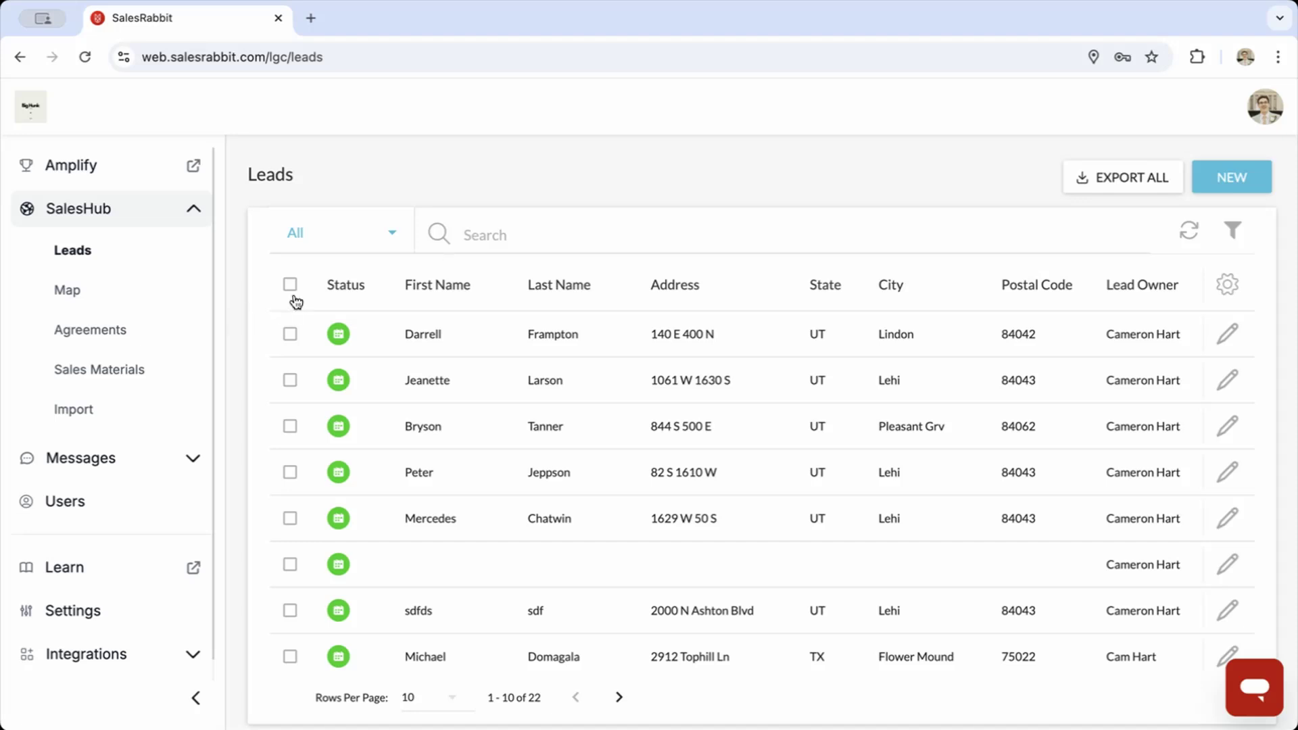
pyautogui.click(290, 285)
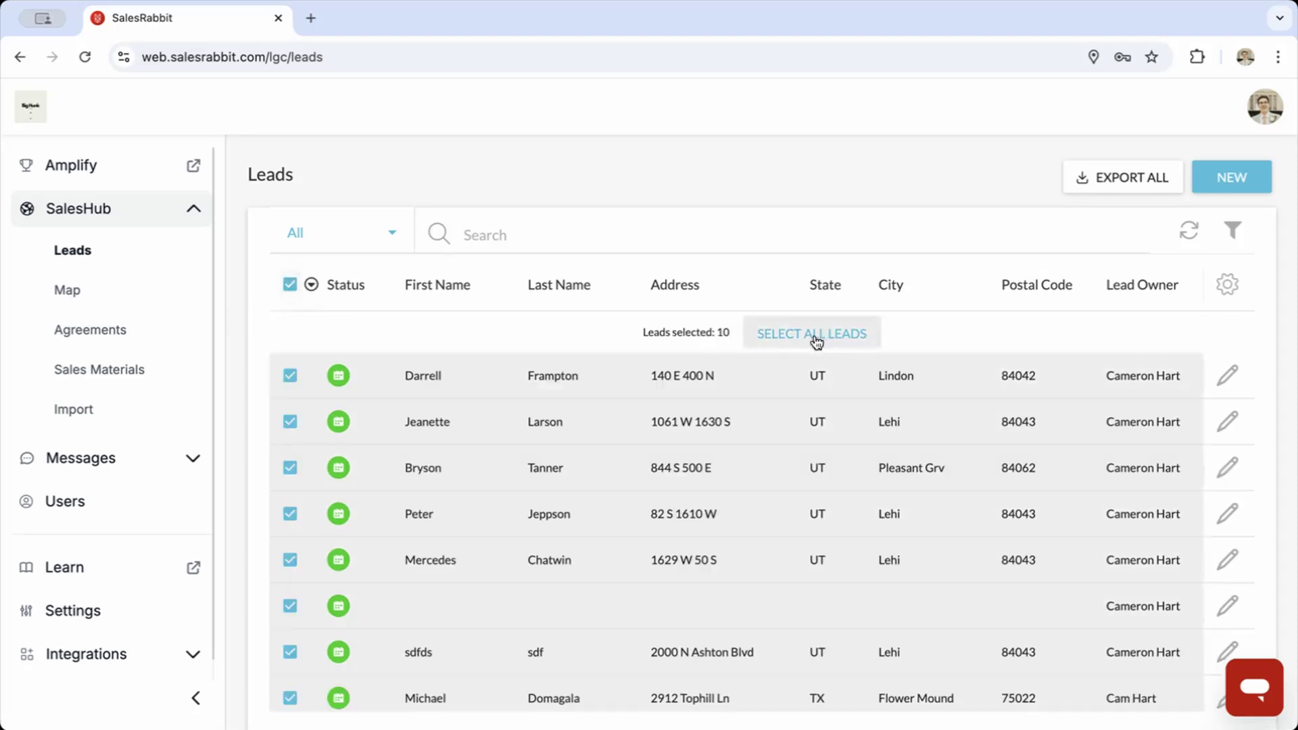
pyautogui.click(324, 294)
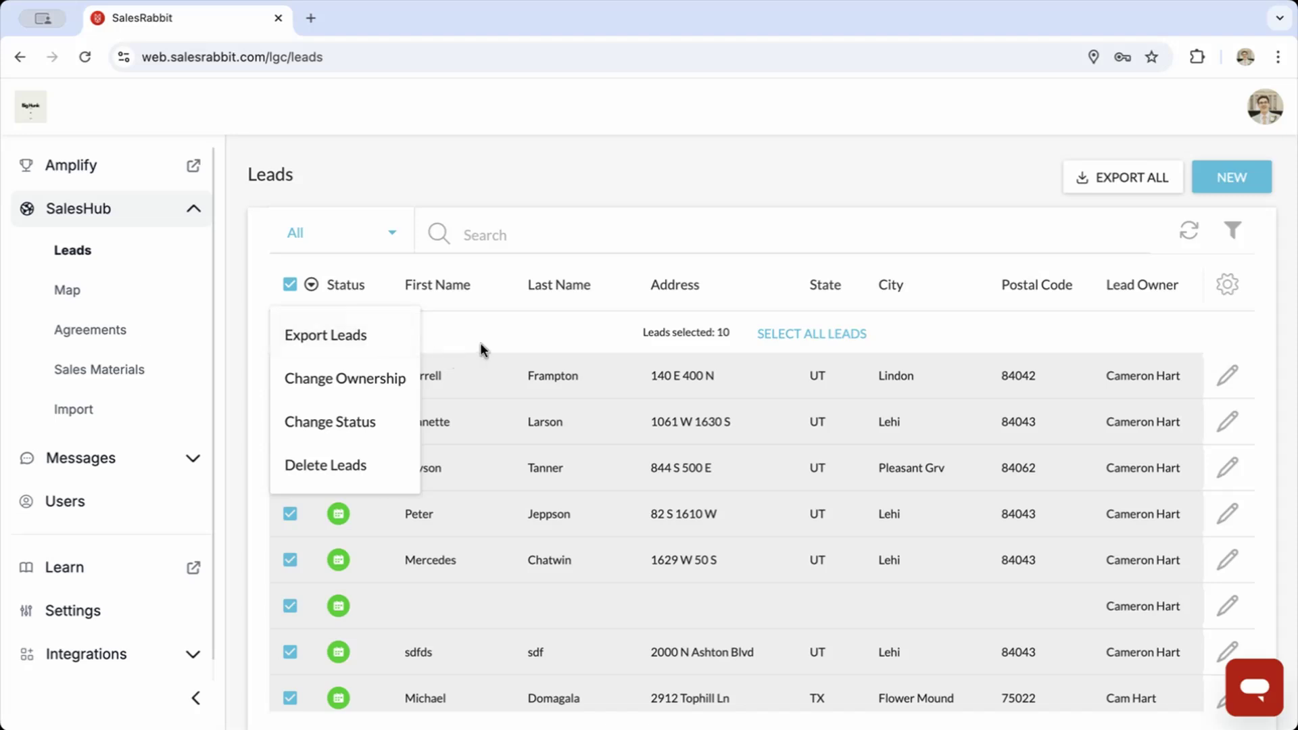
pyautogui.click(702, 147)
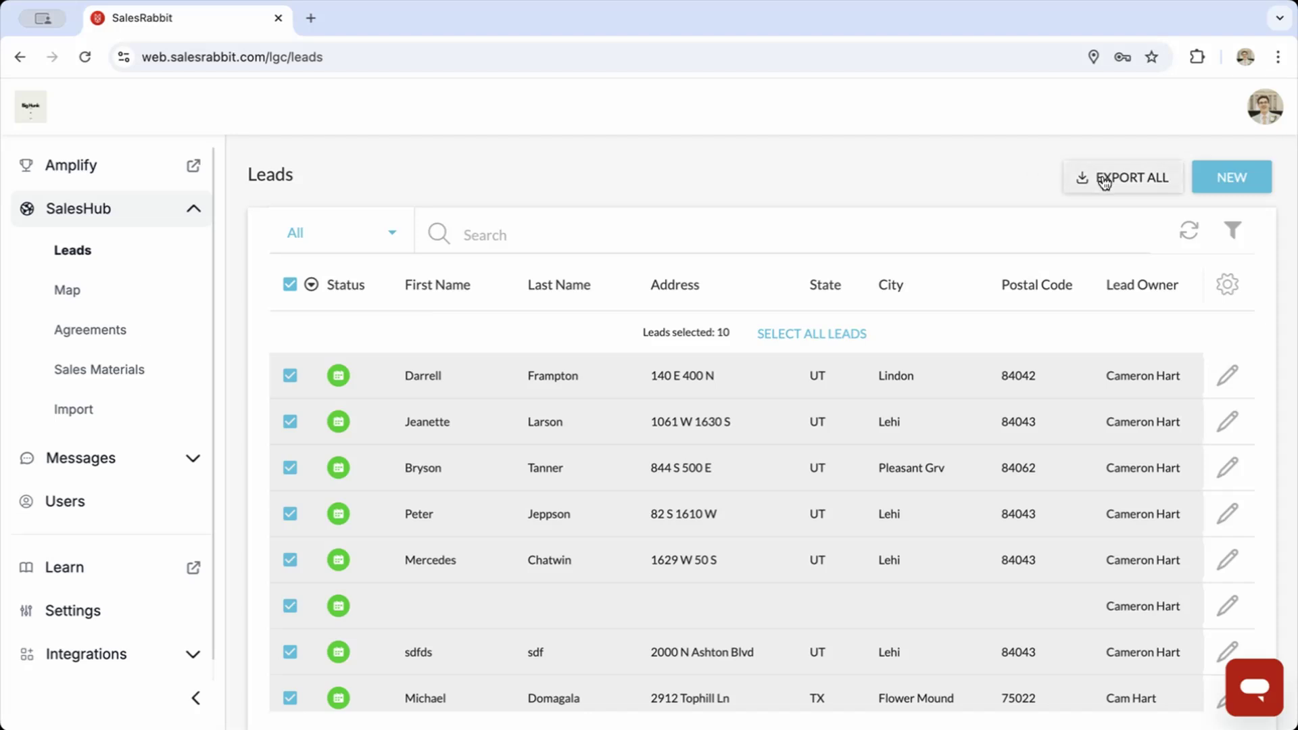
pyautogui.click(290, 283)
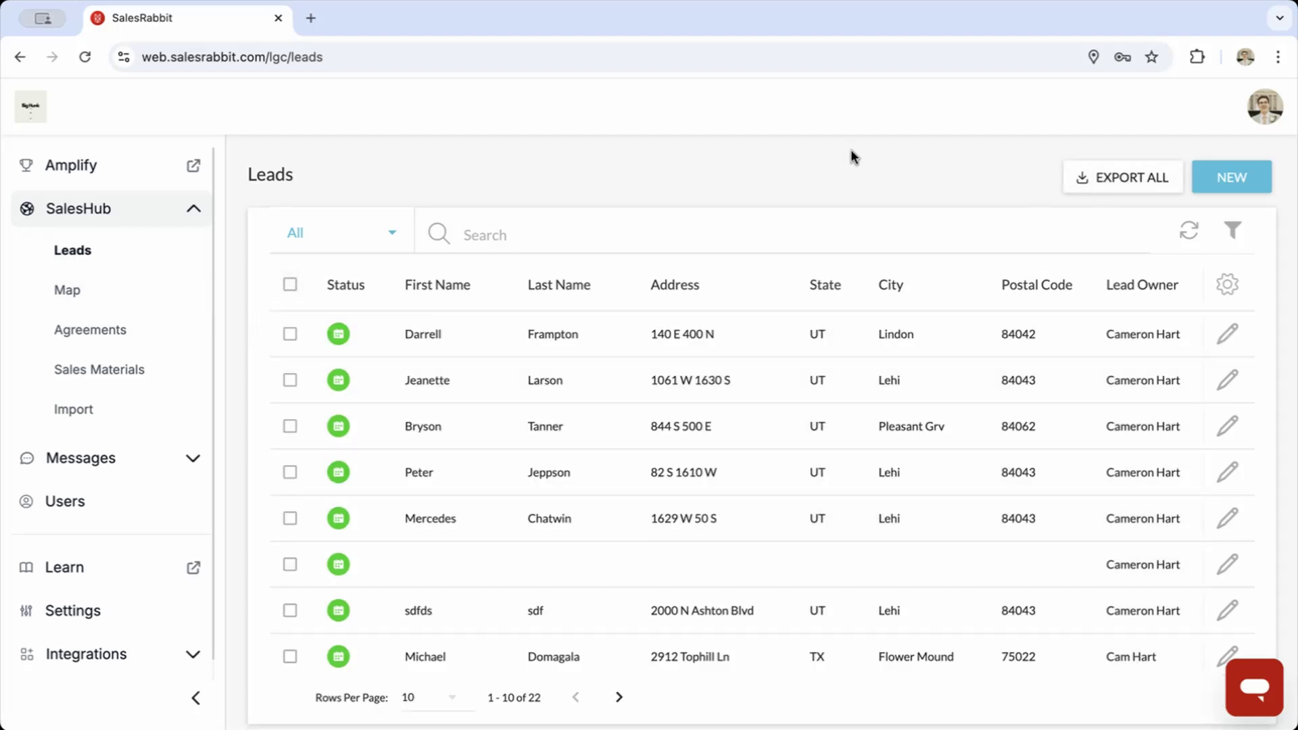
# - Review the lead filter settings and reapply them unchanged
pyautogui.scroll(-1, 850, 150)
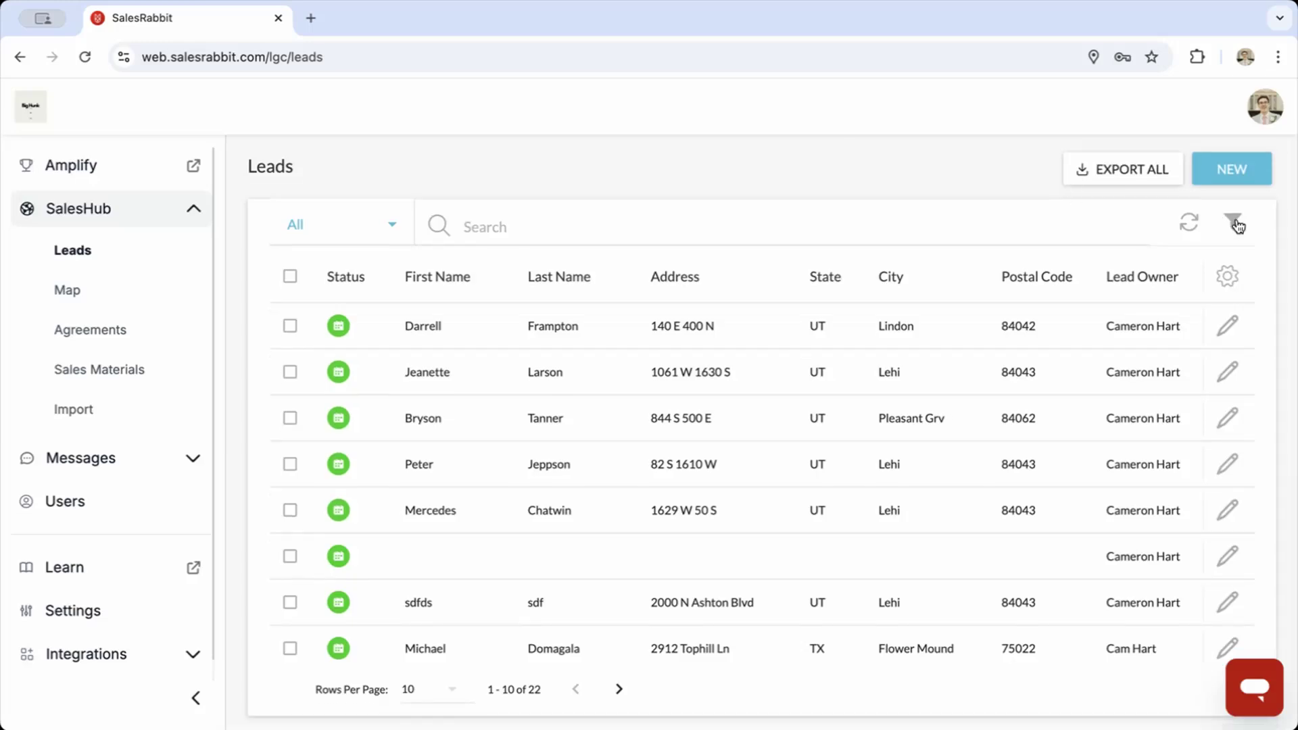
pyautogui.click(1237, 226)
pyautogui.click(1194, 649)
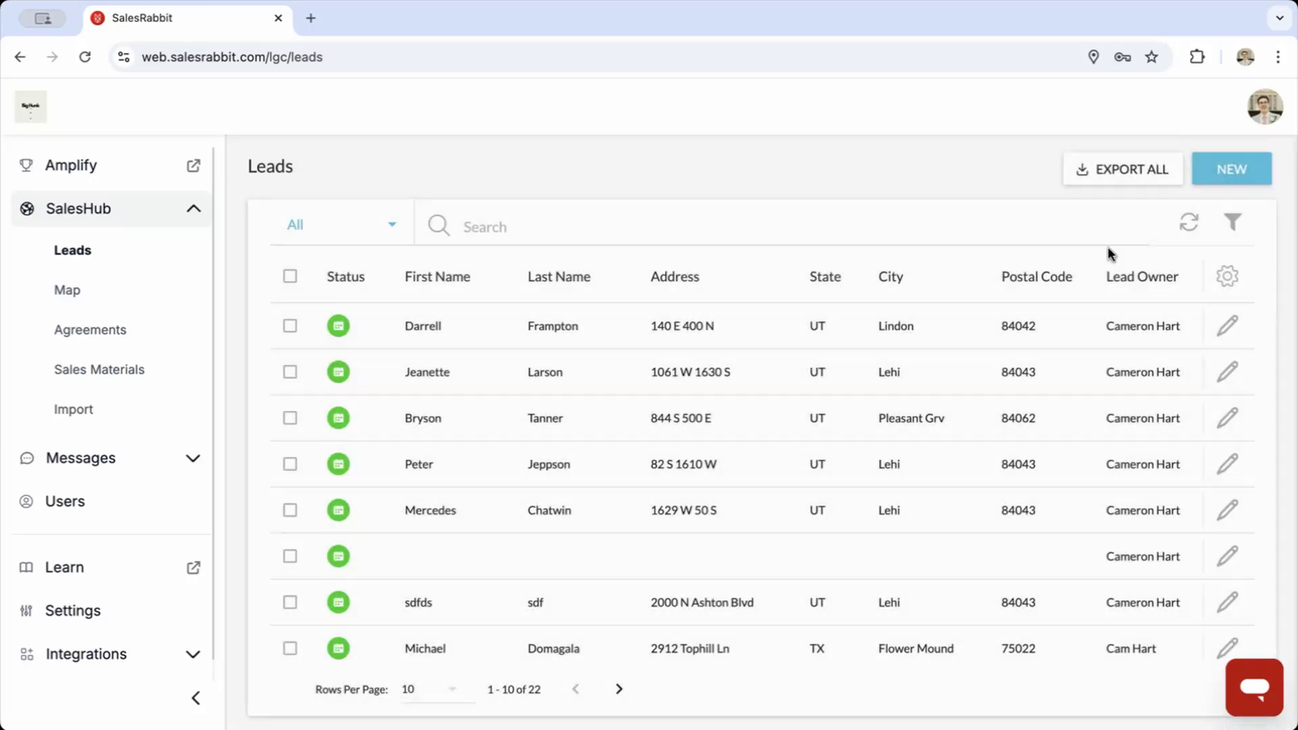
# - View the Last Updated date range option for exporting all leads, and cancel the export
pyautogui.click(1110, 175)
pyautogui.click(1111, 322)
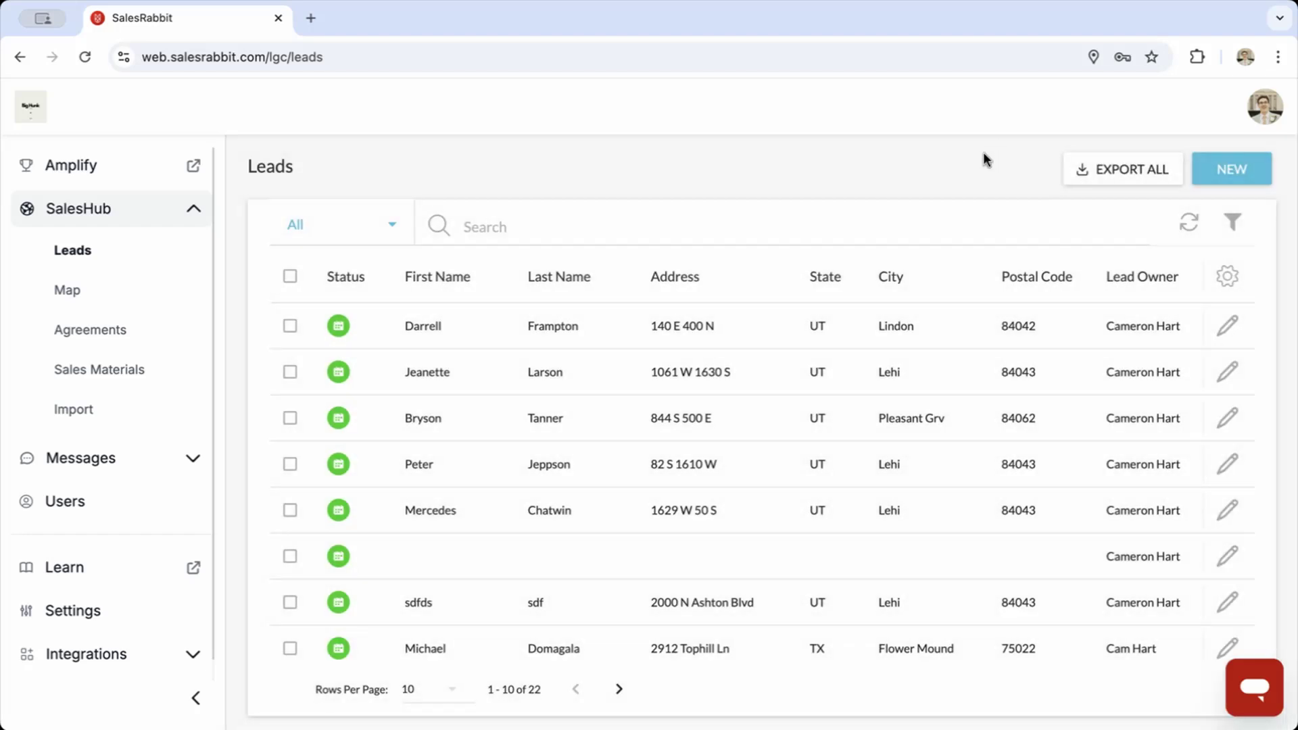
pyautogui.click(1084, 176)
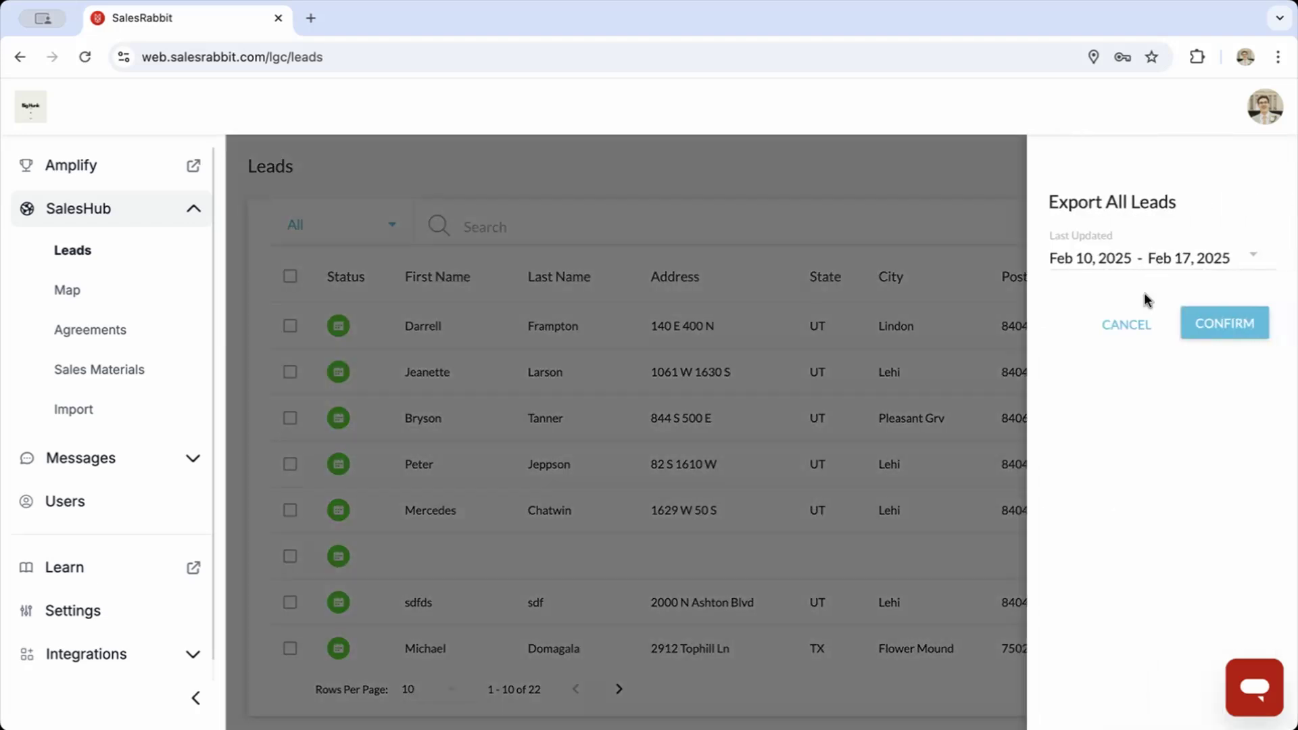
pyautogui.click(1138, 327)
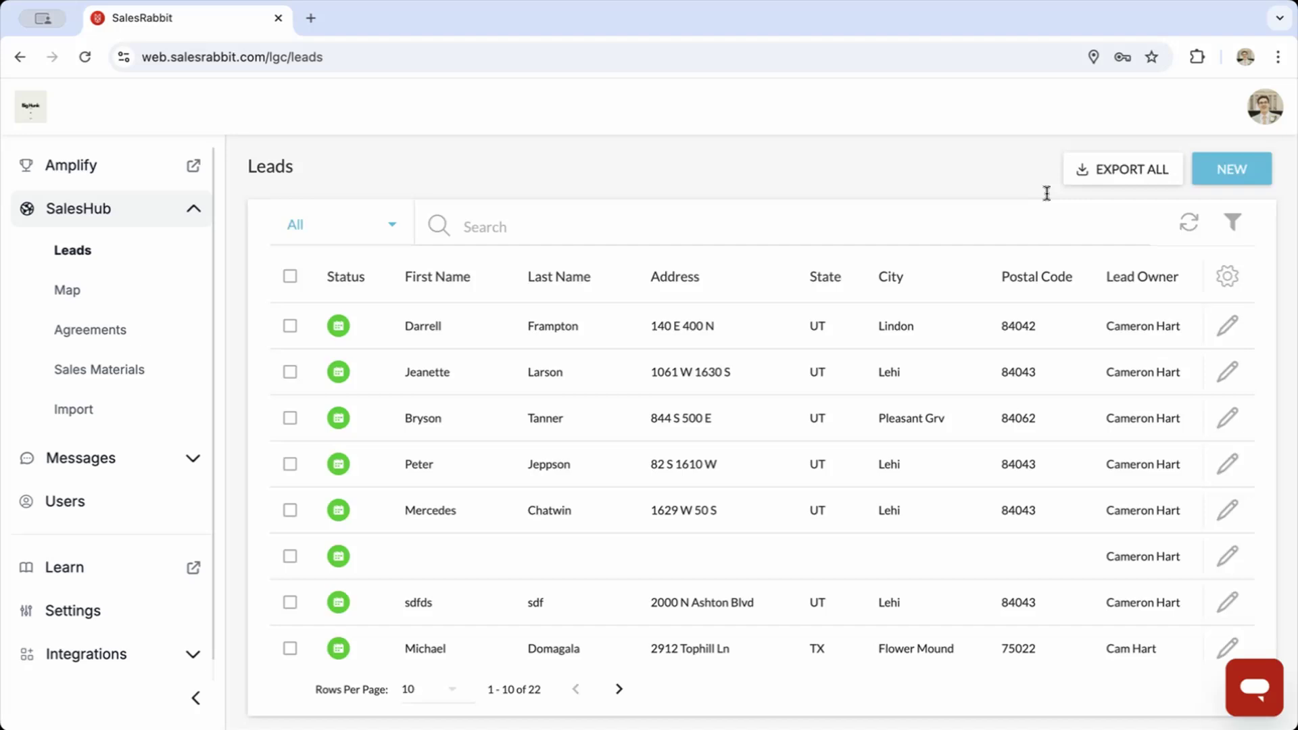